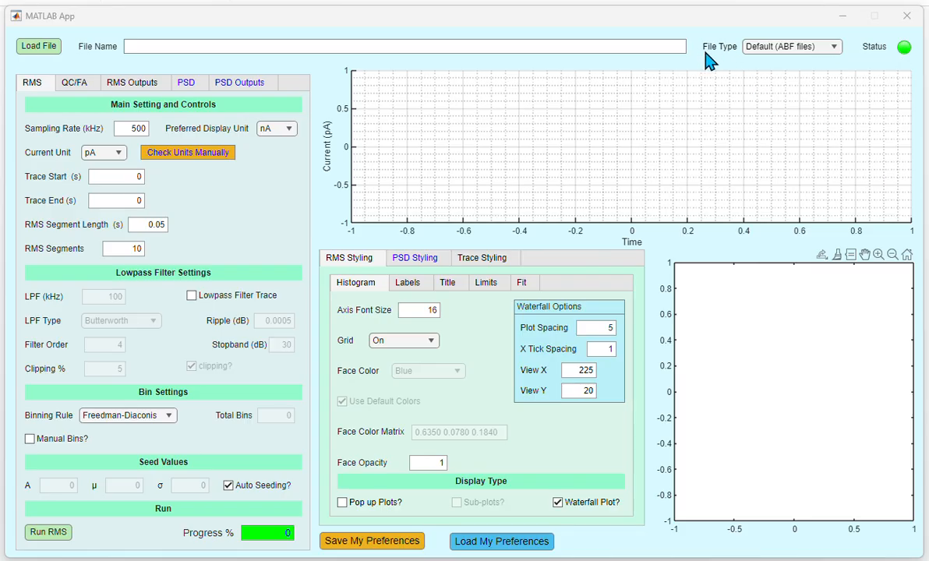
Try to load Sutter_Test_File with the file type set to Default (ABF files).
left_click(767, 55)
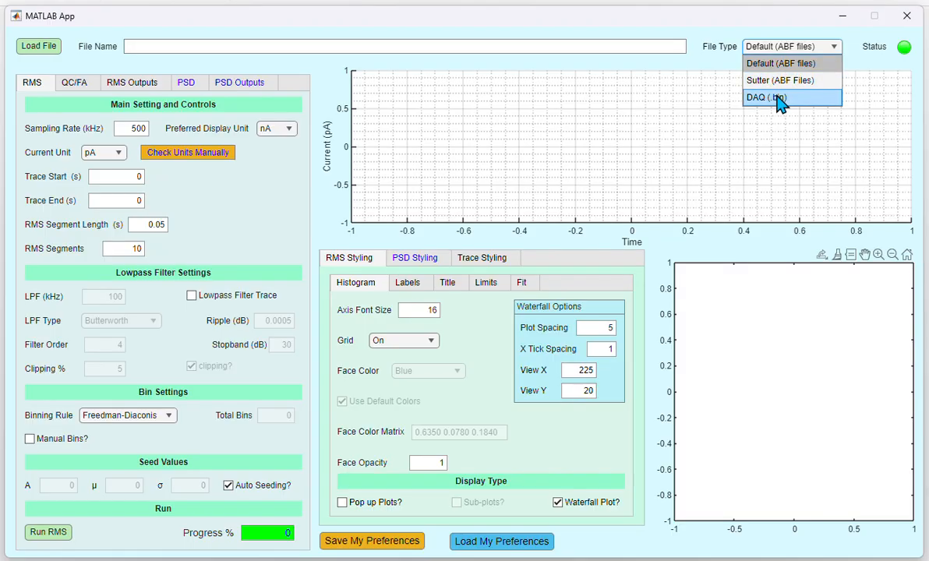
left_click(798, 66)
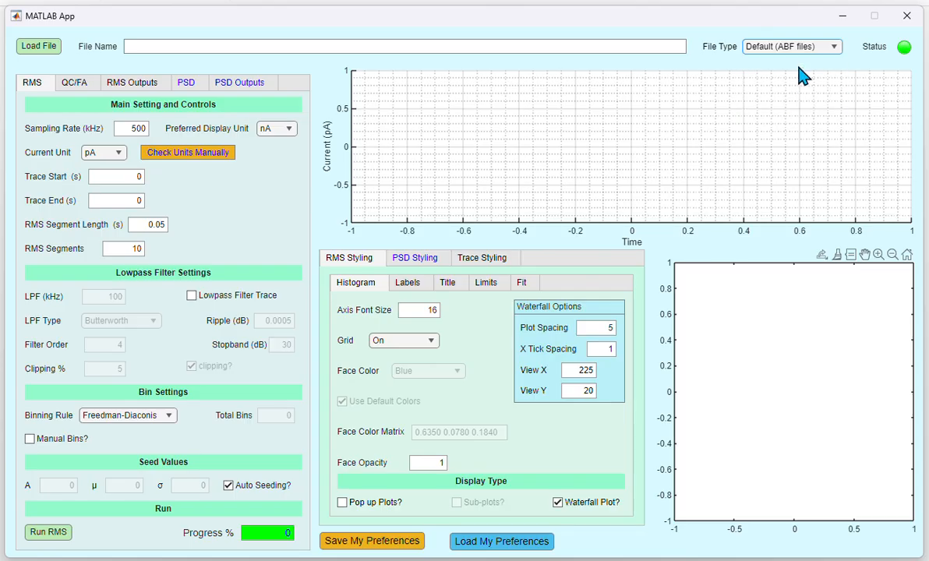
left_click(33, 49)
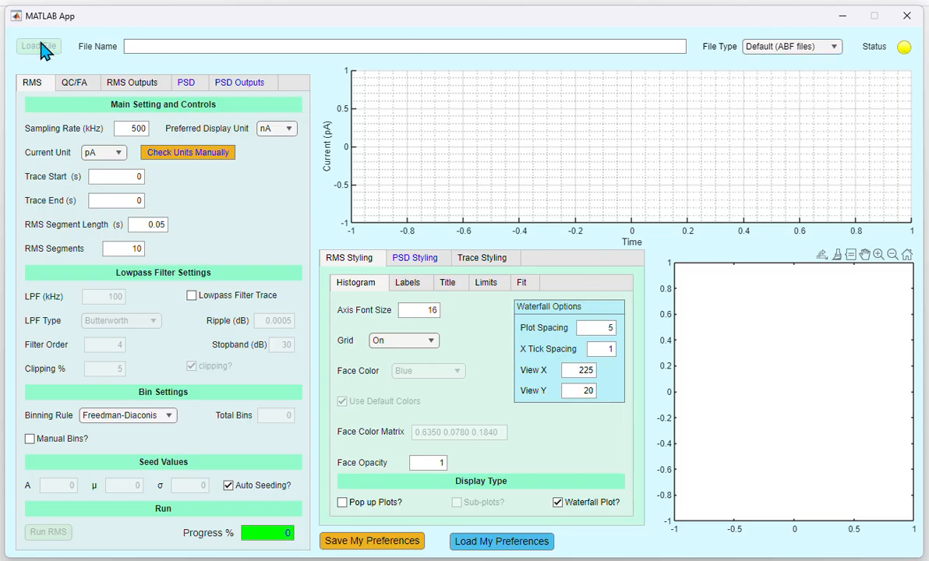
double_click(166, 65)
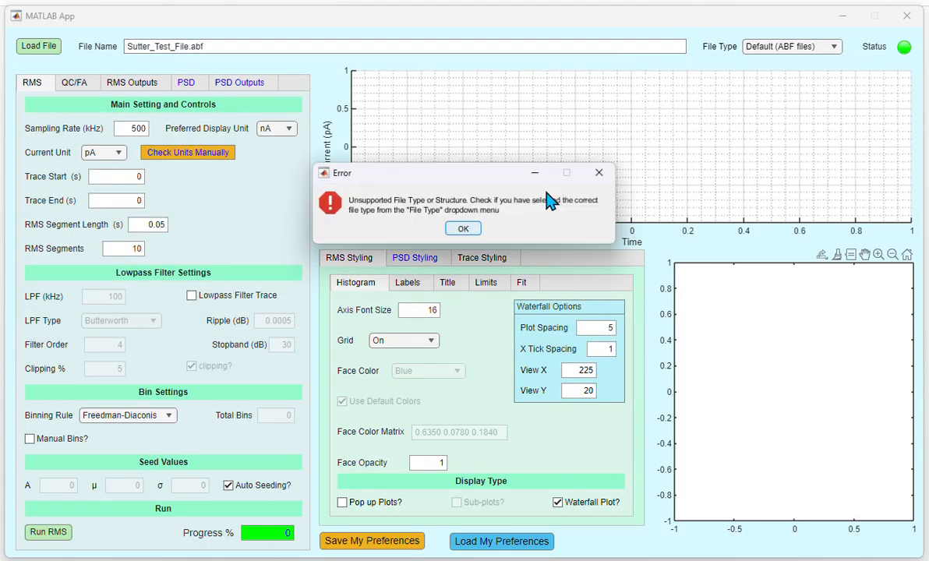
left_click(463, 229)
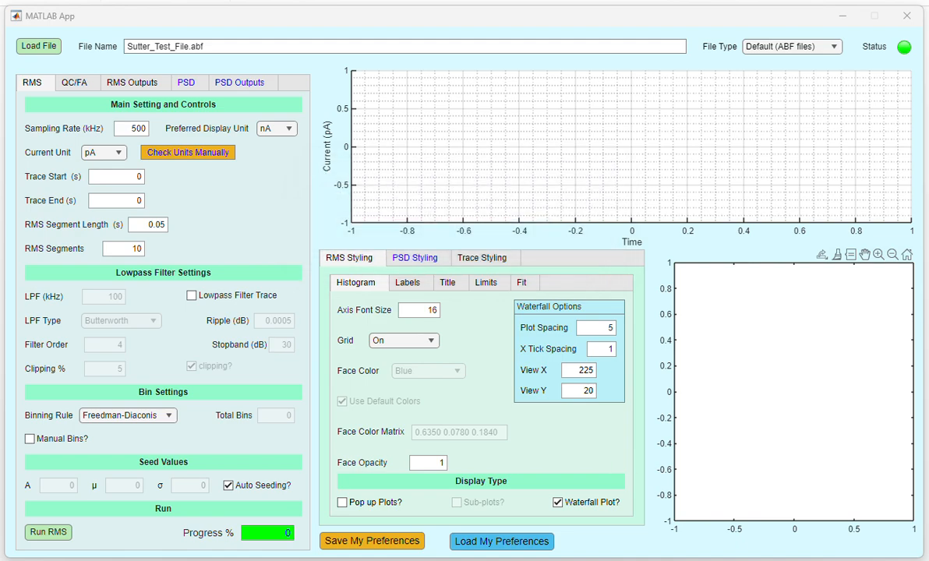
Set the file type to Sutter (ABF Files) and load Sutter_Test_File.
left_click(754, 59)
left_click(759, 81)
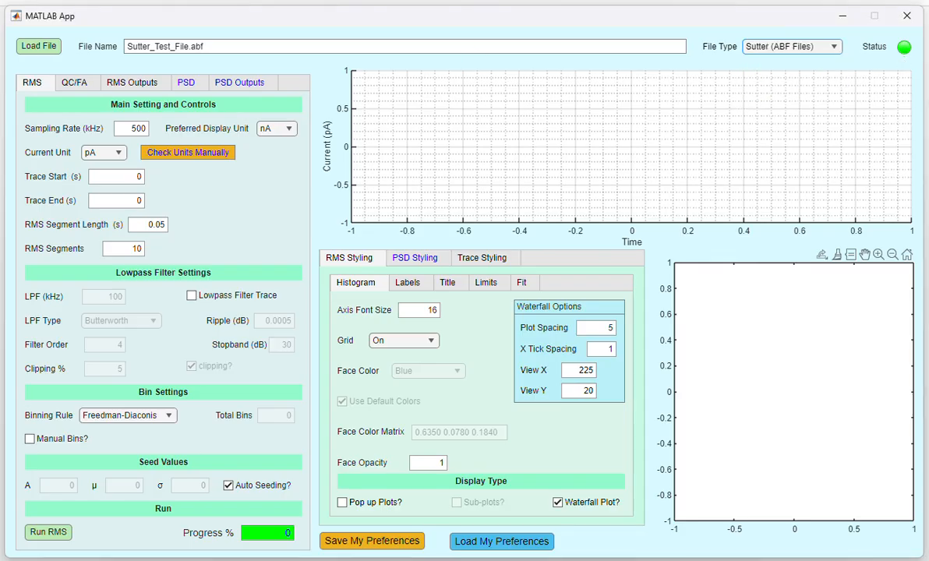
left_click(37, 49)
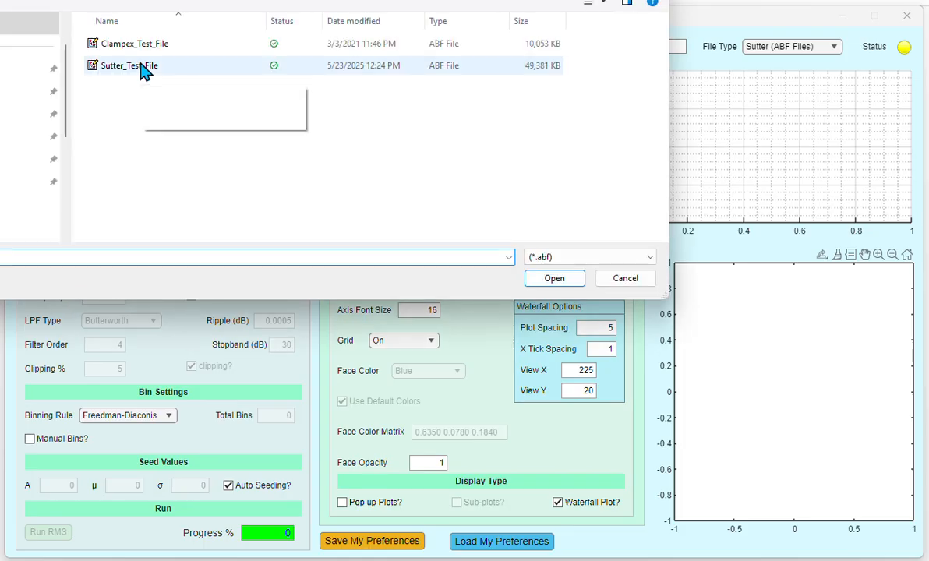
double_click(143, 69)
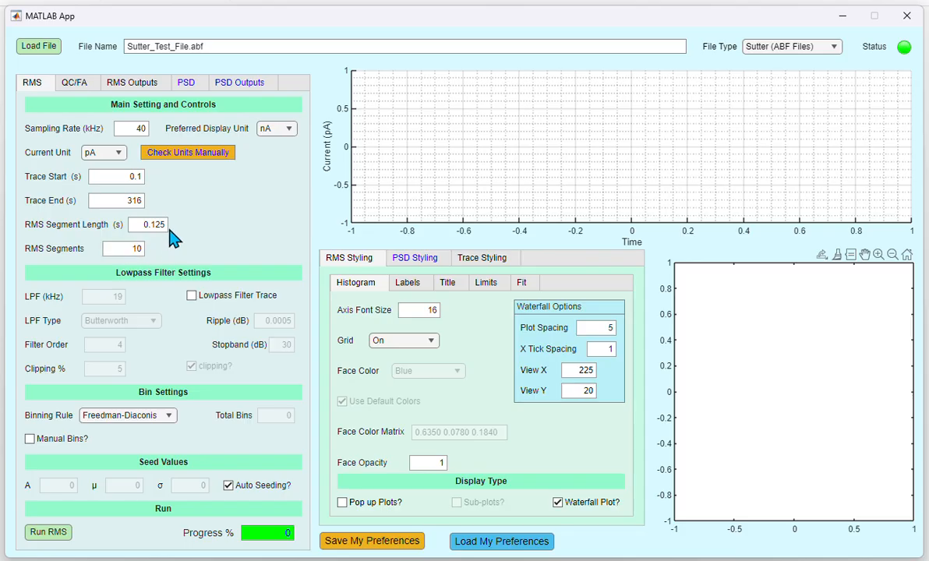
Choose nA as the preferred display unit.
left_click(290, 131)
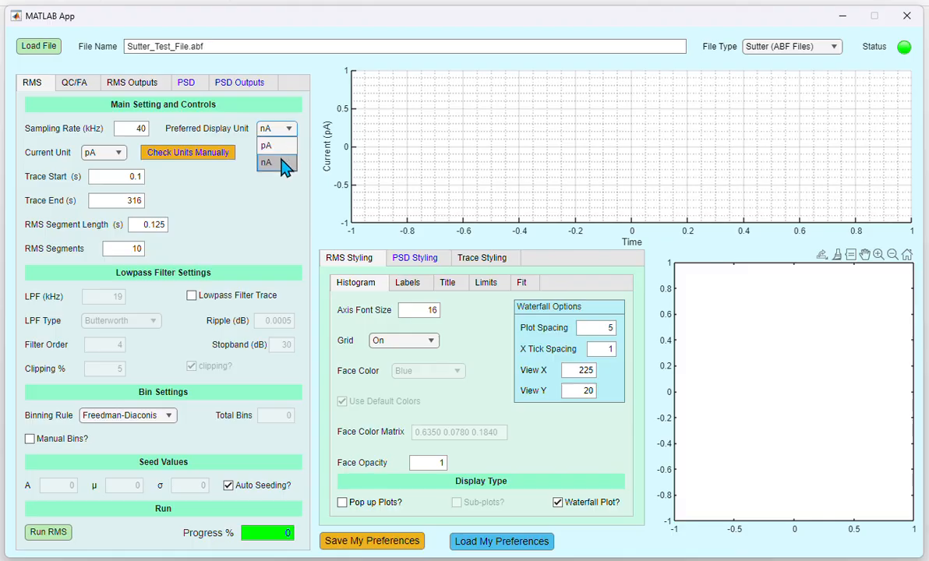
left_click(283, 163)
Review the histogram quality control and file attribute settings and return to the main RMS settings.
left_click(82, 86)
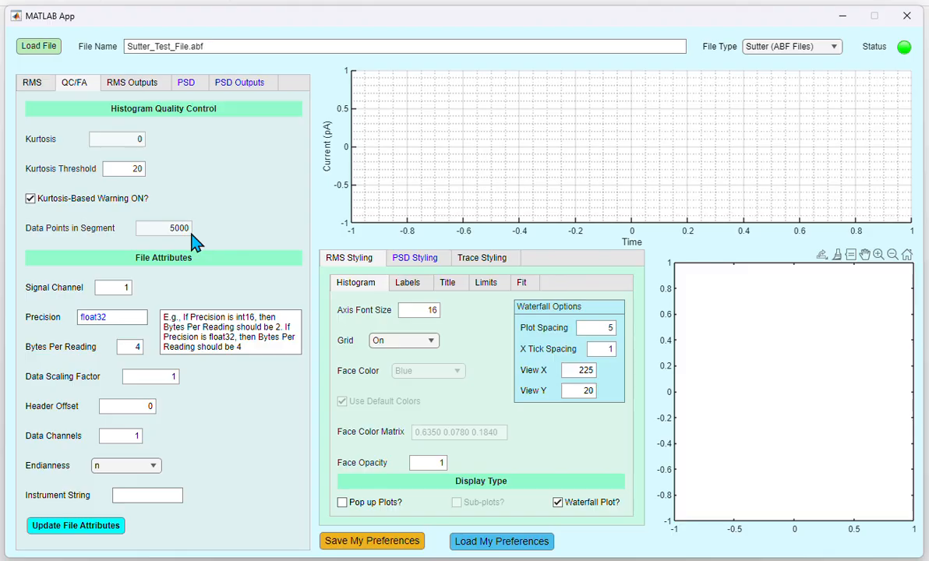
left_click(32, 83)
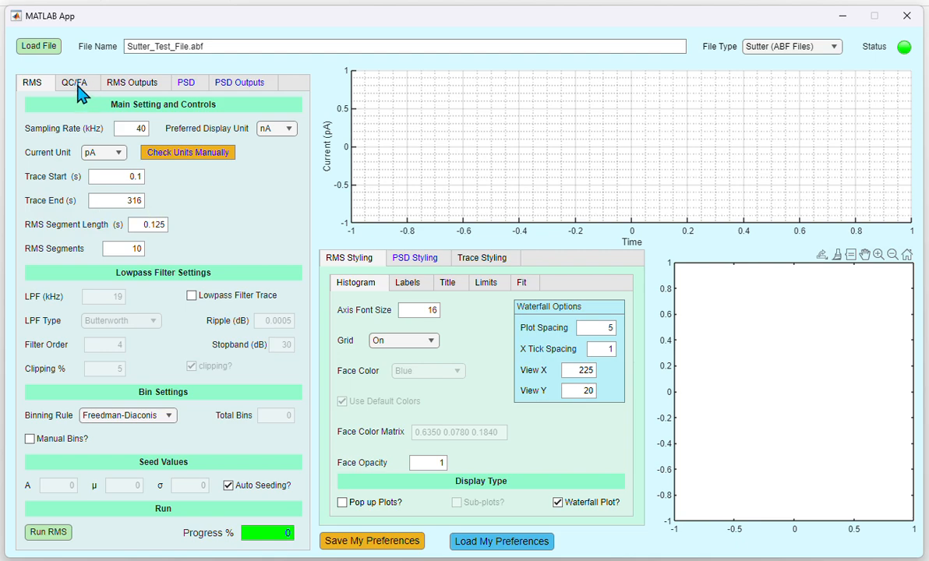
left_click(75, 84)
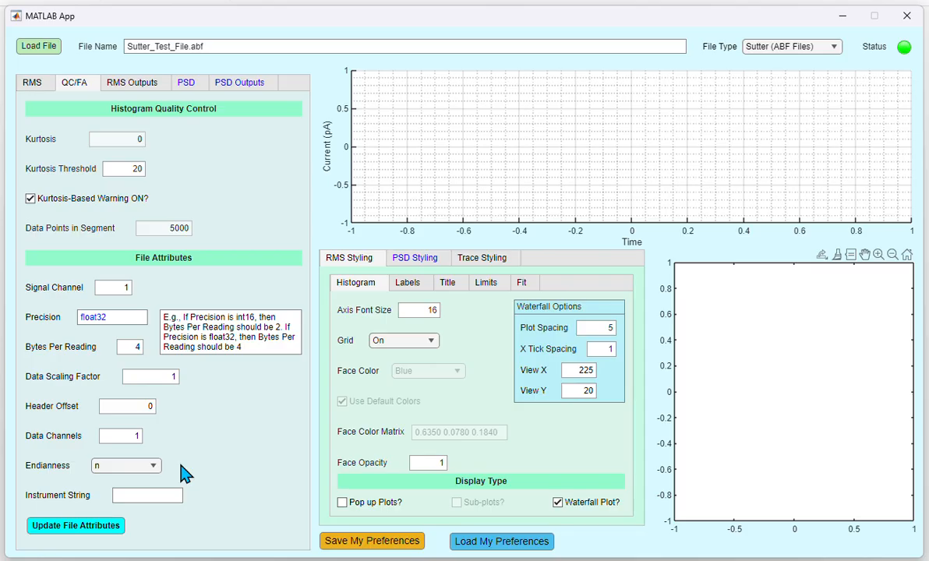
left_click(34, 85)
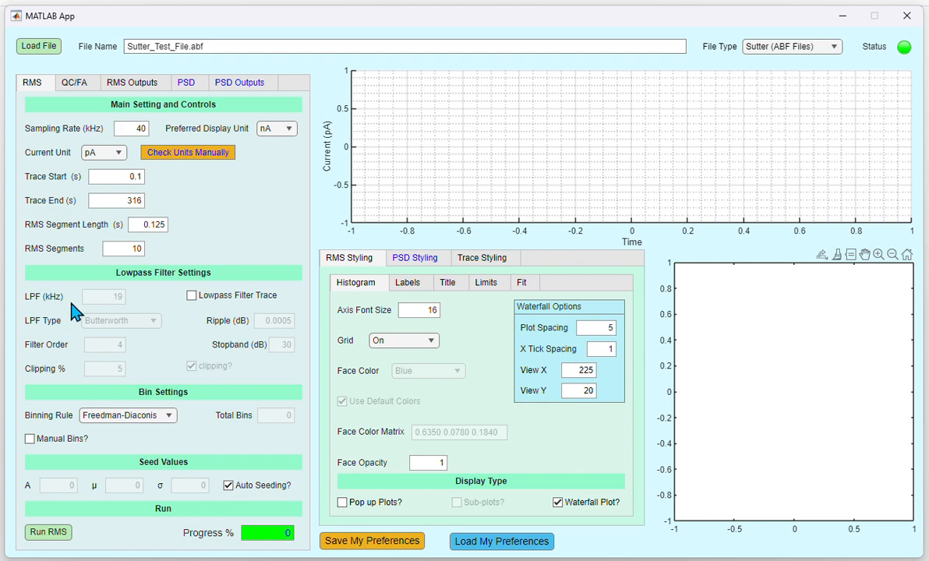
Enable lowpass filtering of the trace and set the filter type to Chebyshev2.
left_click(212, 301)
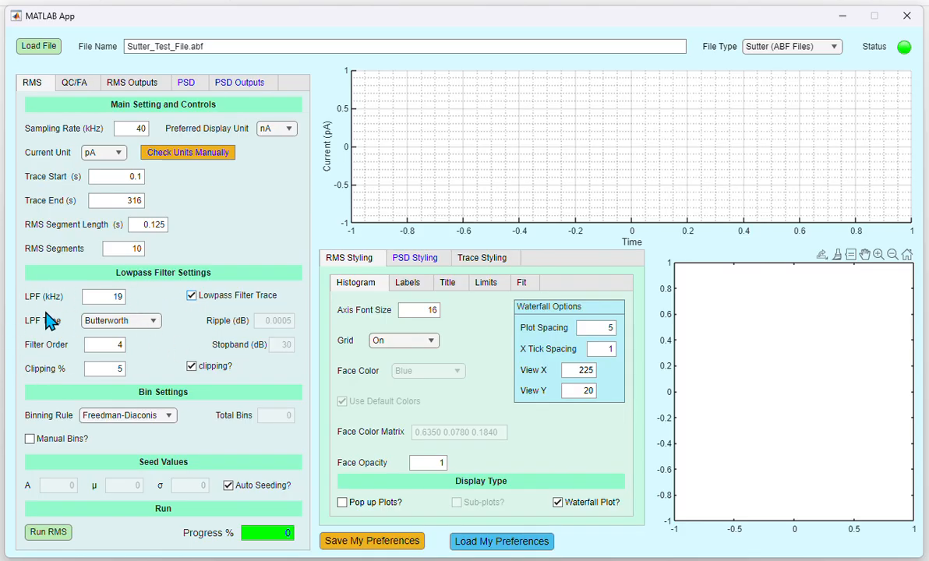
left_click(116, 323)
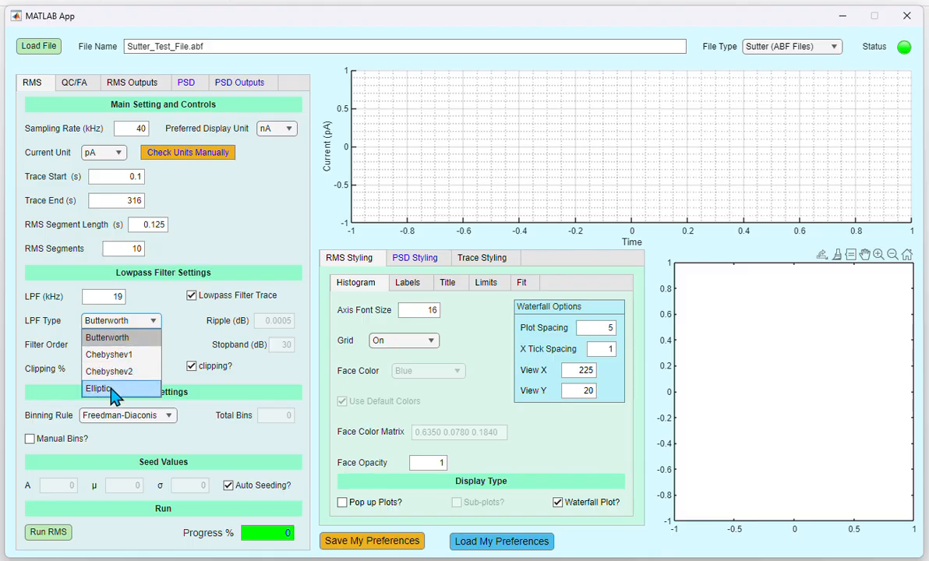
left_click(140, 339)
double_click(109, 344)
left_click(134, 343)
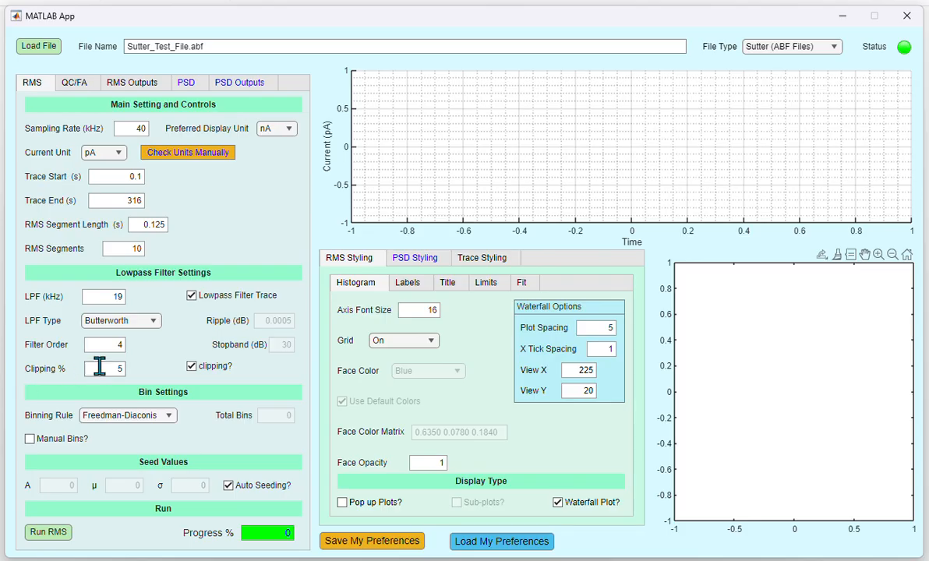
left_click(151, 321)
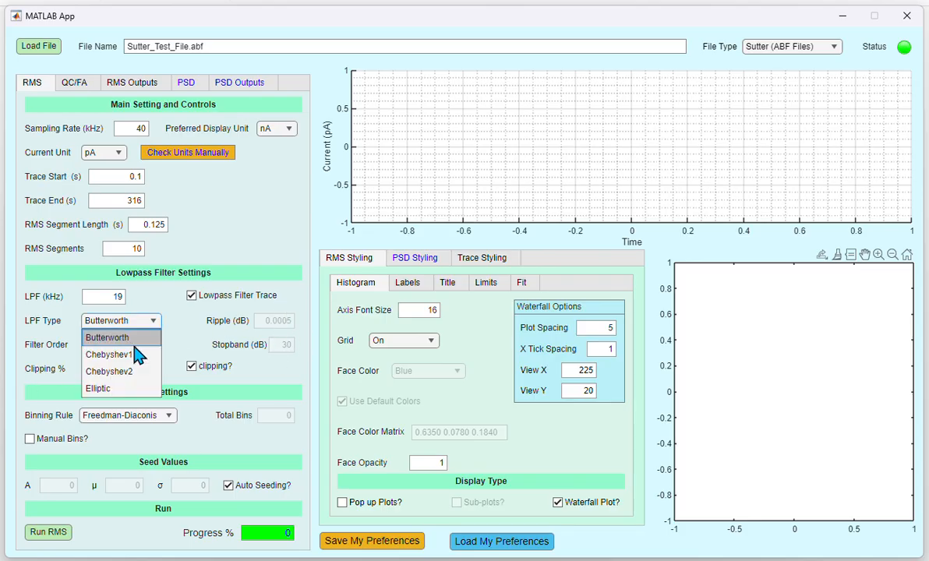
left_click(128, 331)
left_click(136, 322)
left_click(121, 371)
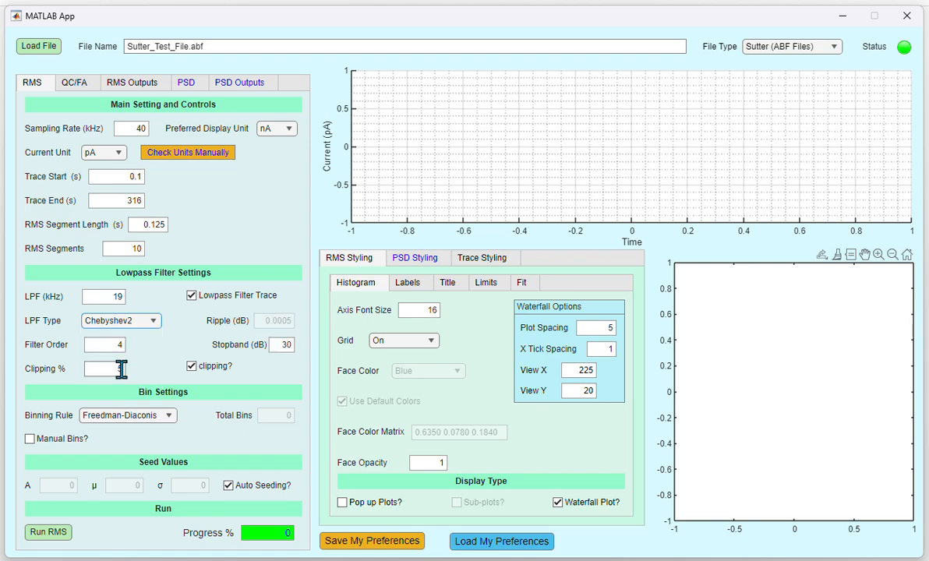
Switch the lowpass filter type to Elliptic and back to Butterworth, and turn clipping off and on again.
left_click(124, 318)
left_click(117, 387)
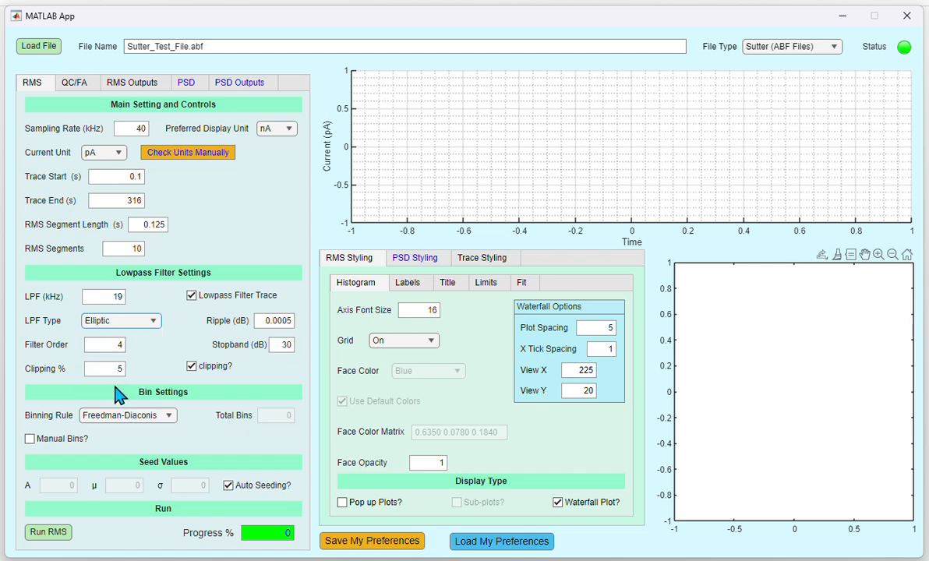
left_click(129, 321)
left_click(123, 337)
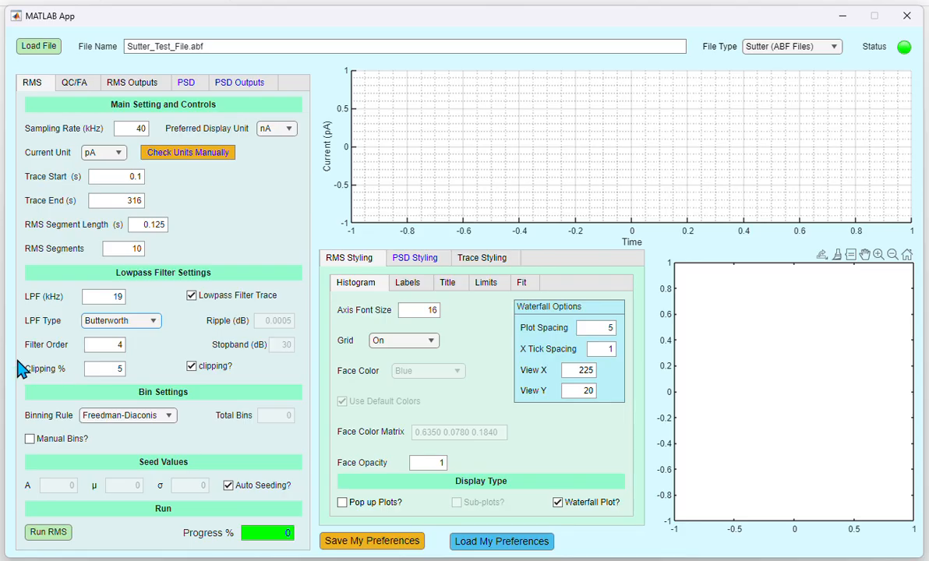
left_click(218, 369)
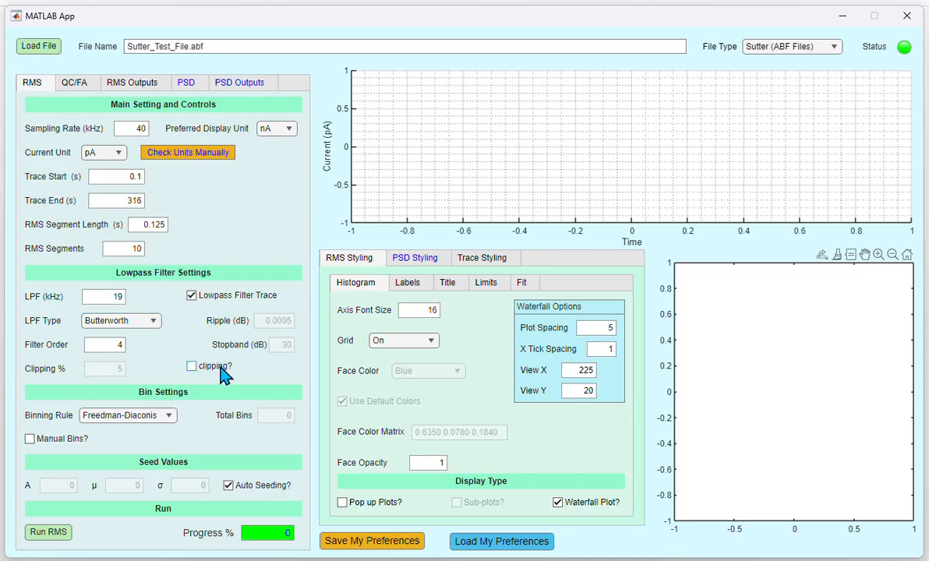
left_click(224, 375)
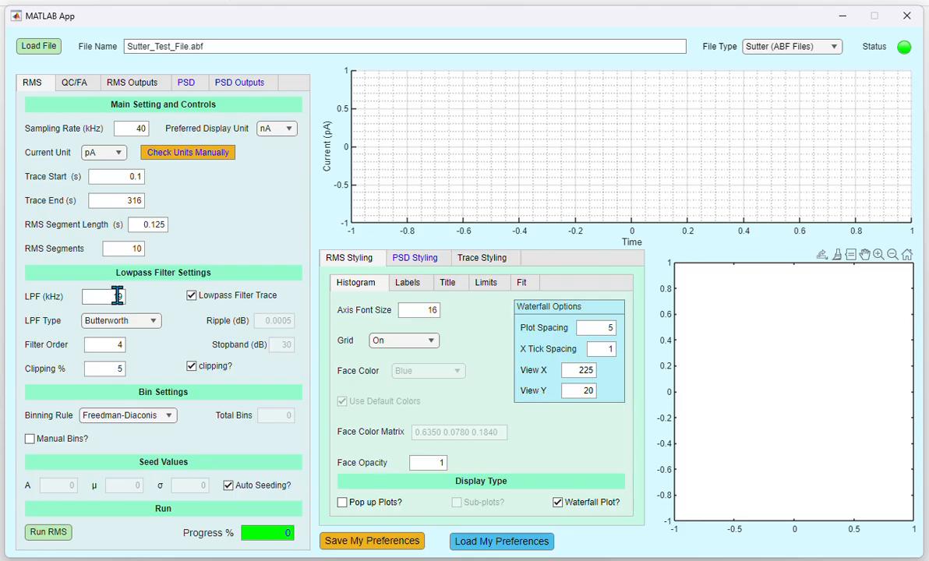
Try to run the RMS analysis with a 25 kHz lowpass filter, cancel it, and turn off lowpass filtering.
left_click(95, 296)
left_click(43, 532)
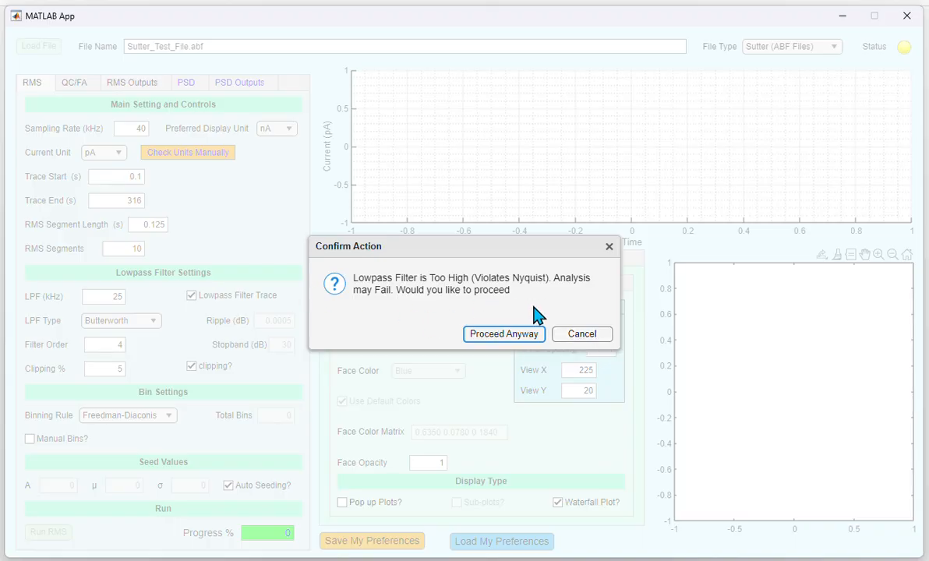
left_click(583, 335)
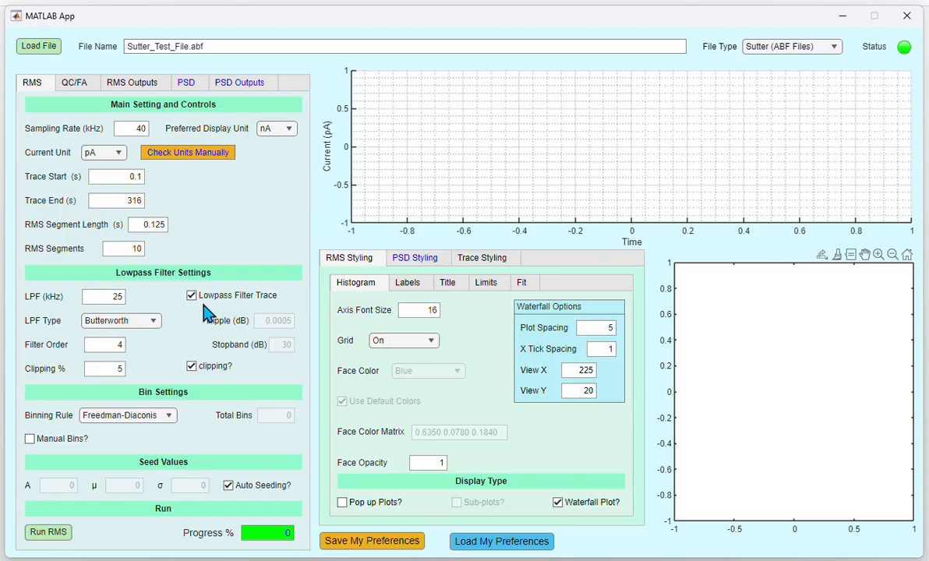
left_click(191, 295)
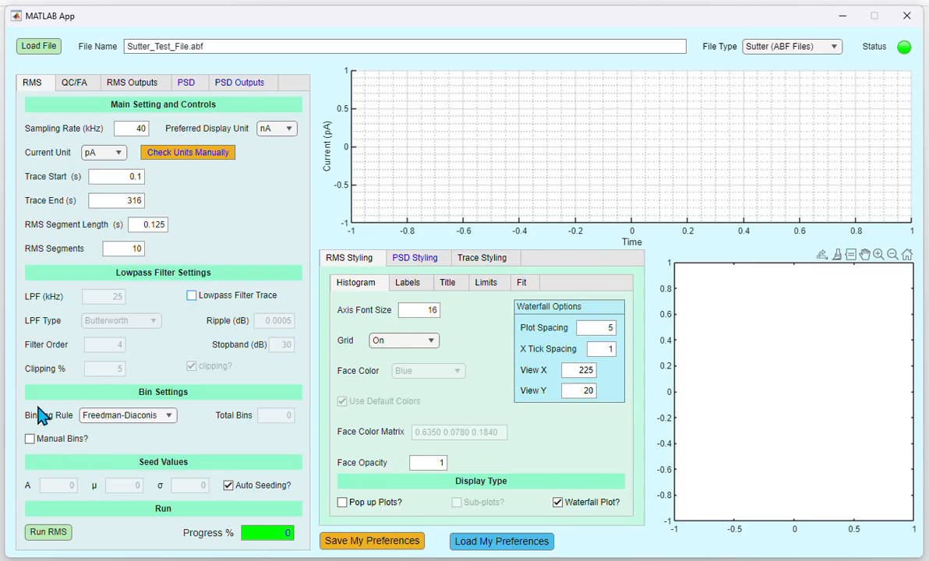
Look through the binning rules, and briefly switch to manual bins and manual seed values before restoring the automatic options.
left_click(163, 421)
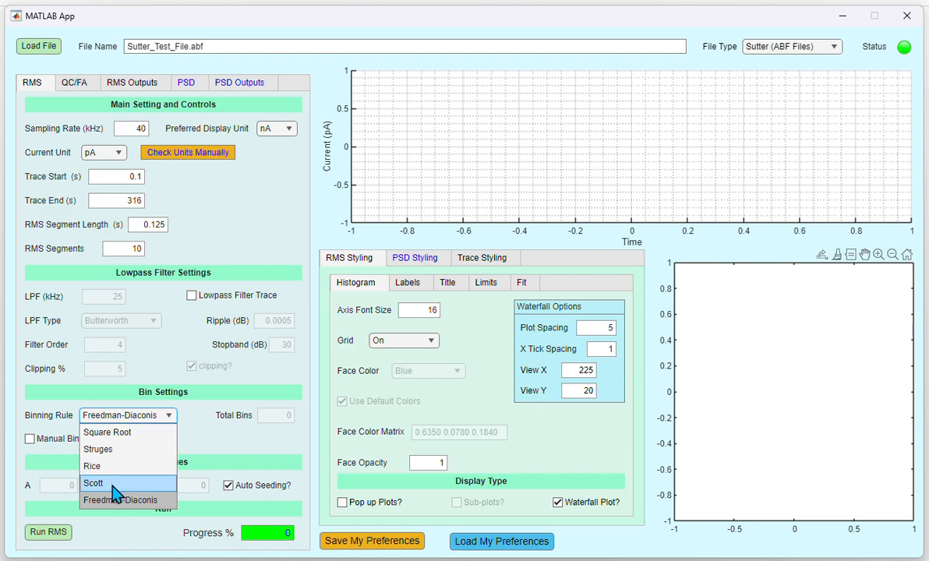
left_click(195, 434)
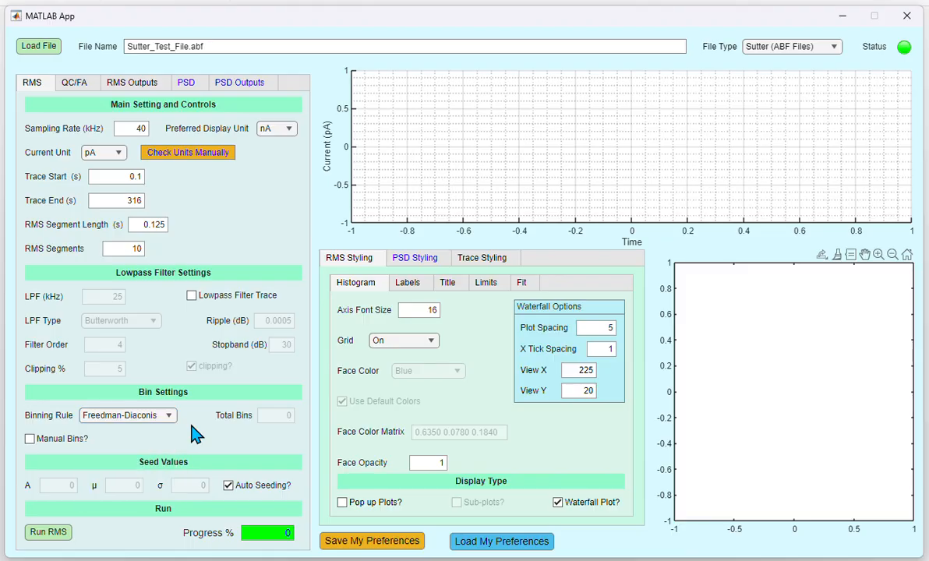
left_click(30, 439)
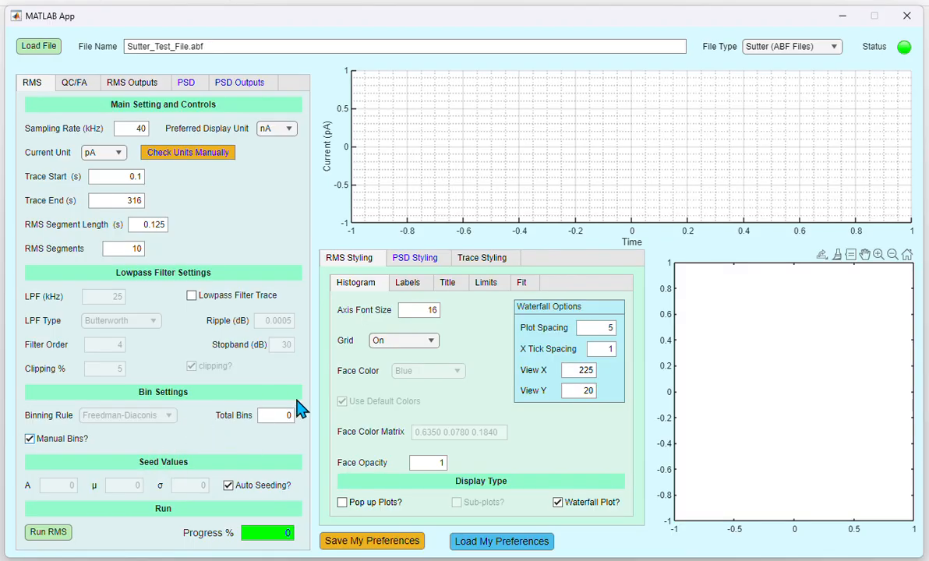
left_click(69, 439)
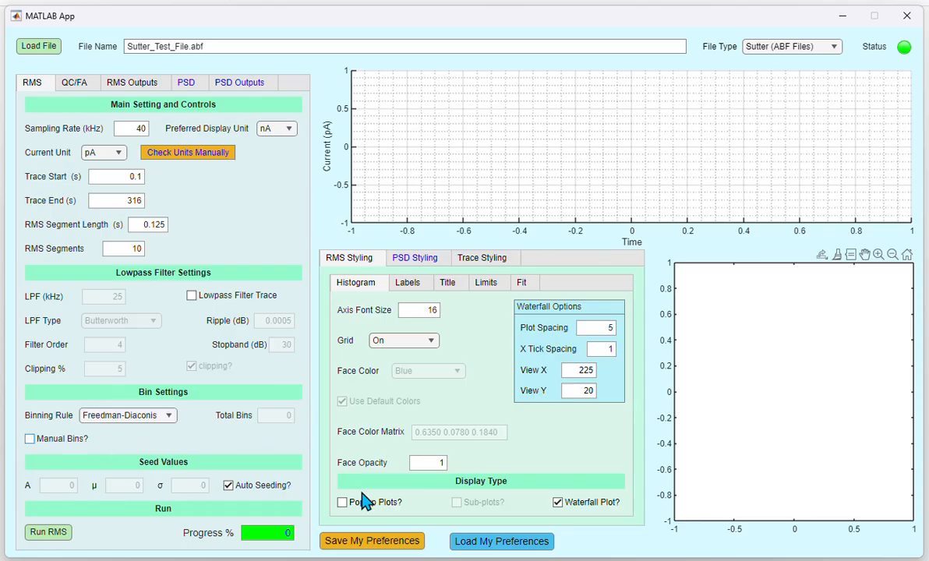
left_click(259, 485)
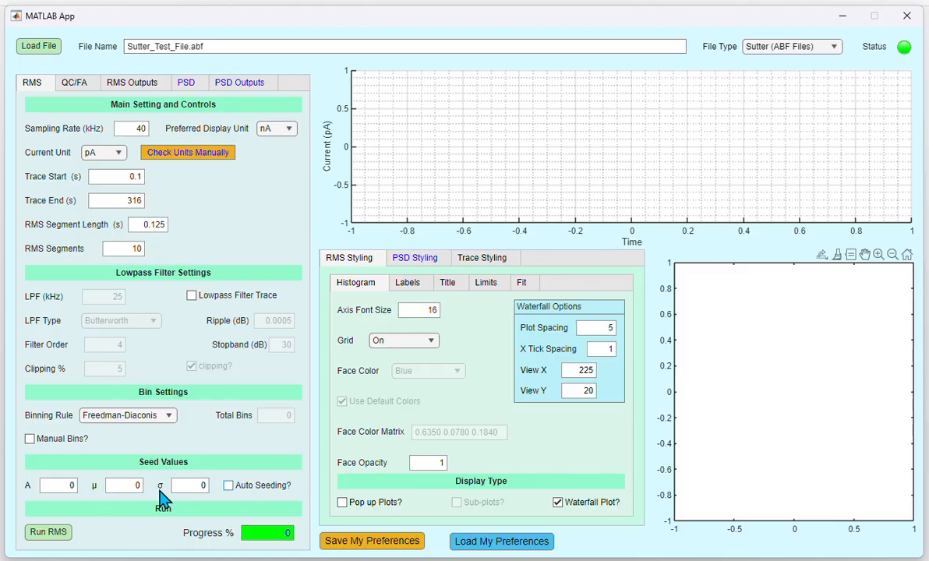
left_click(228, 487)
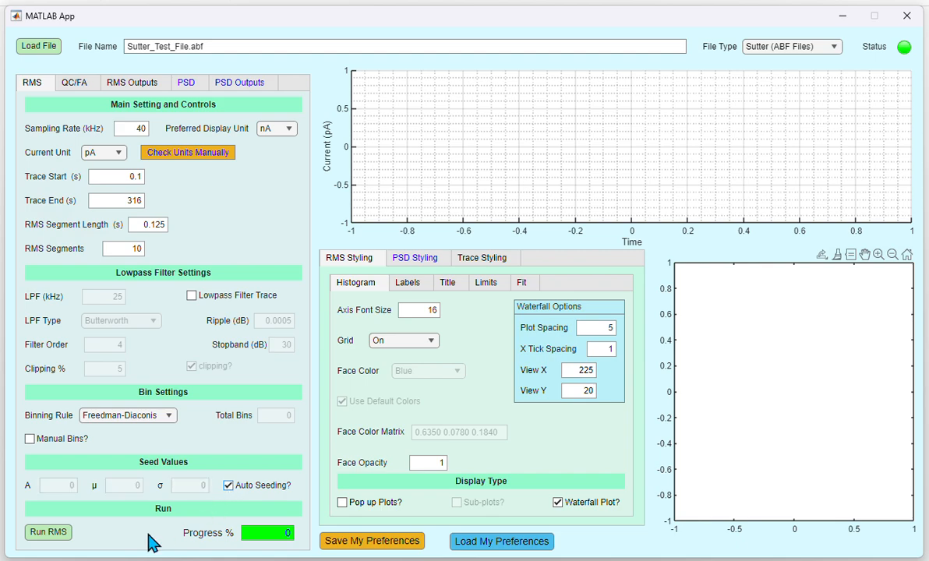
Run the RMS analysis on the loaded trace with Freedman-Diaconis binning and auto seeding.
left_click(48, 533)
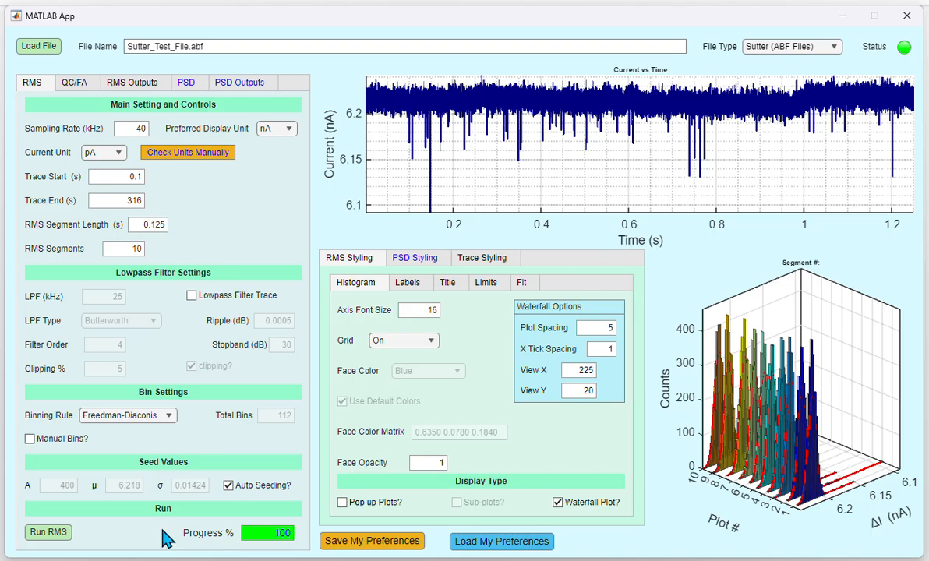
left_click(779, 308)
left_click(709, 282)
Set the histogram grid to On in the RMS styling options.
left_click(394, 340)
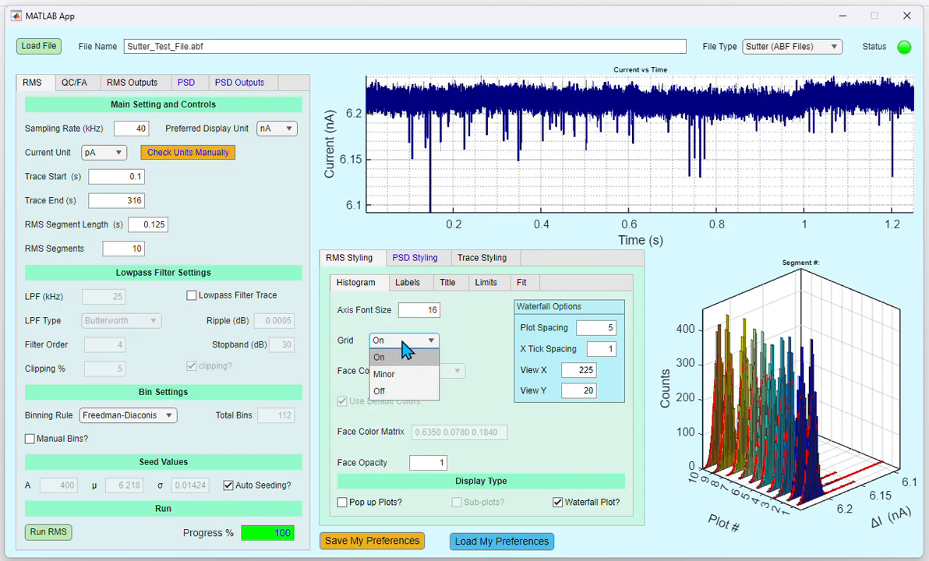
left_click(399, 357)
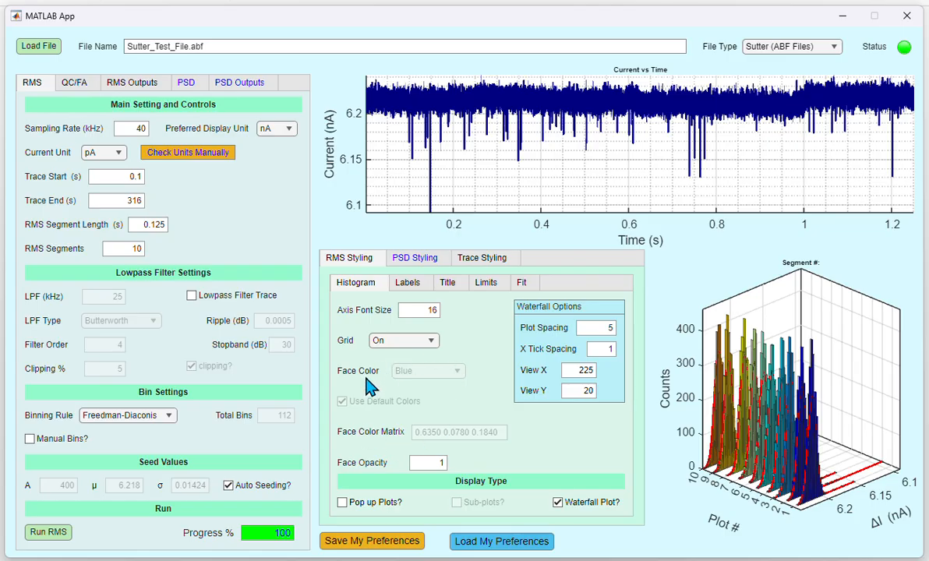
Turn off the waterfall plot, check the face color choices, and disable the default histogram face colors.
left_click(576, 505)
left_click(427, 370)
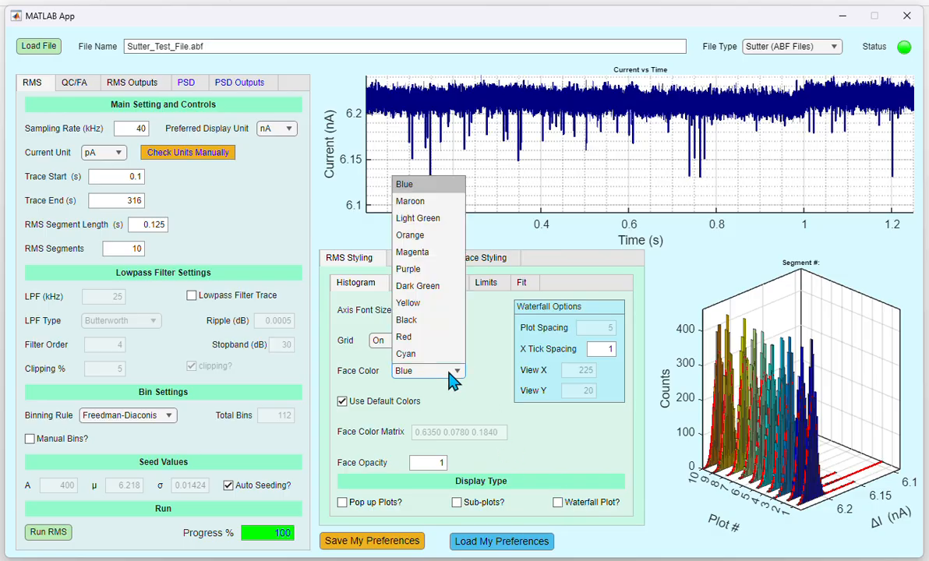
left_click(421, 381)
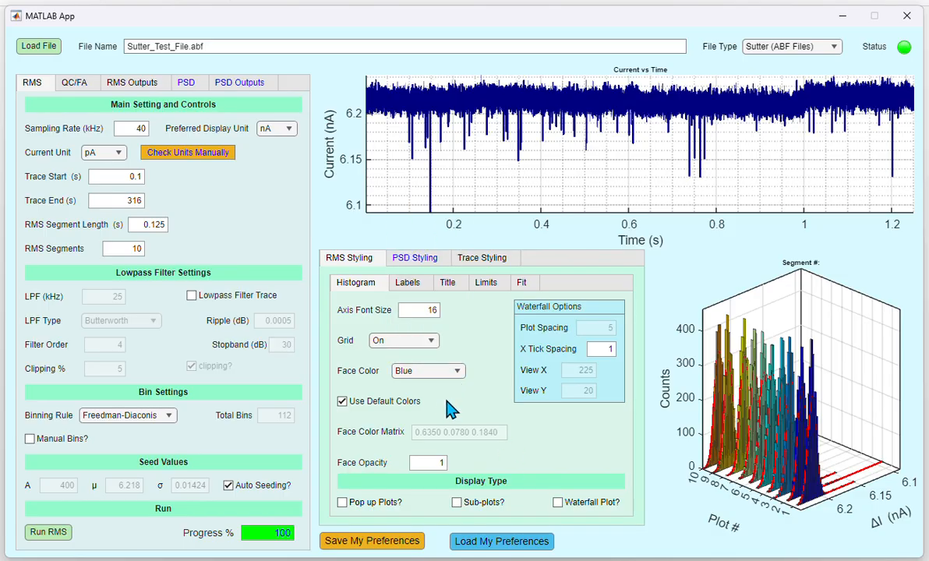
left_click(397, 405)
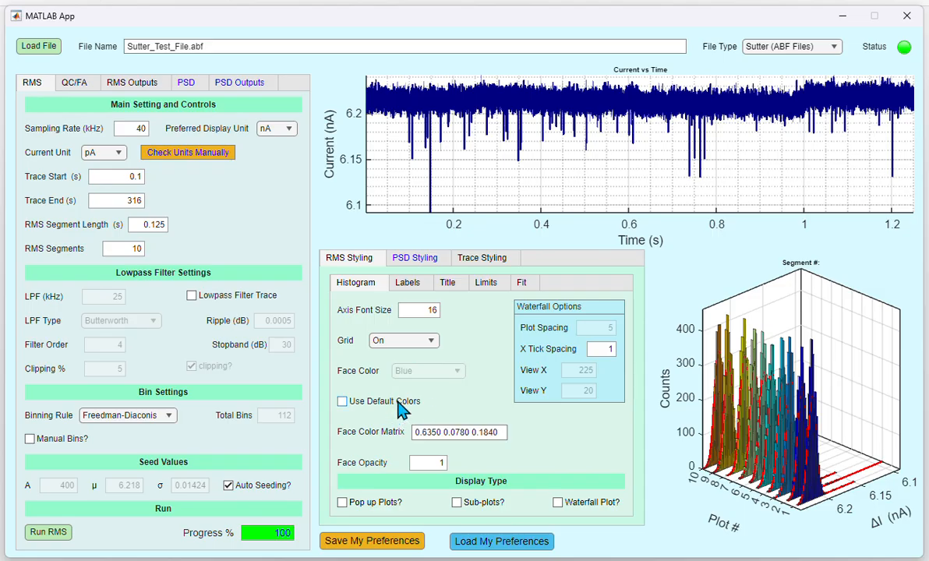
Examine the three values in the custom face color matrix of the histograms.
left_click_drag(415, 433, 497, 438)
left_click(497, 436)
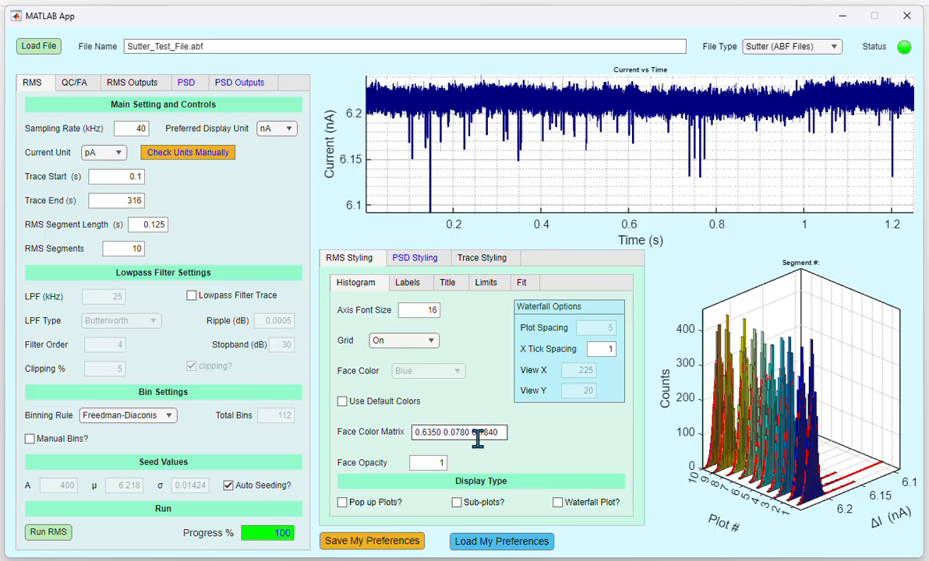
left_click(436, 433)
left_click(455, 433)
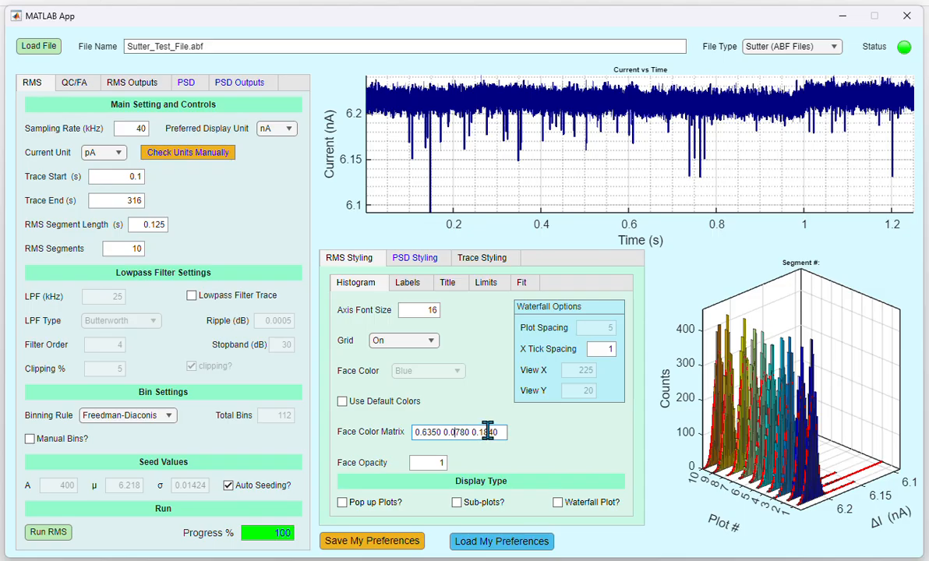
left_click(419, 432)
Turn on pop-up plots and the waterfall plot as the histogram display types.
left_click(557, 503)
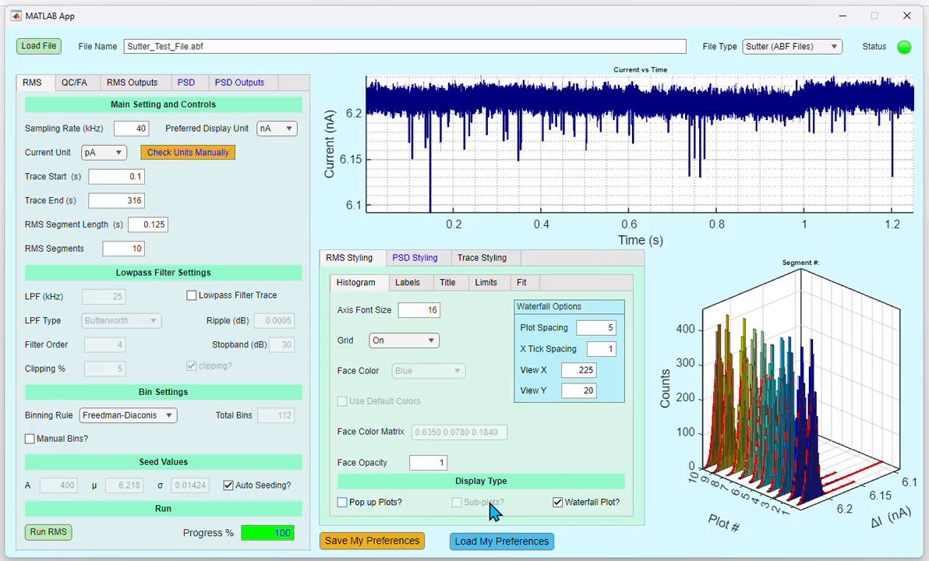
left_click(558, 502)
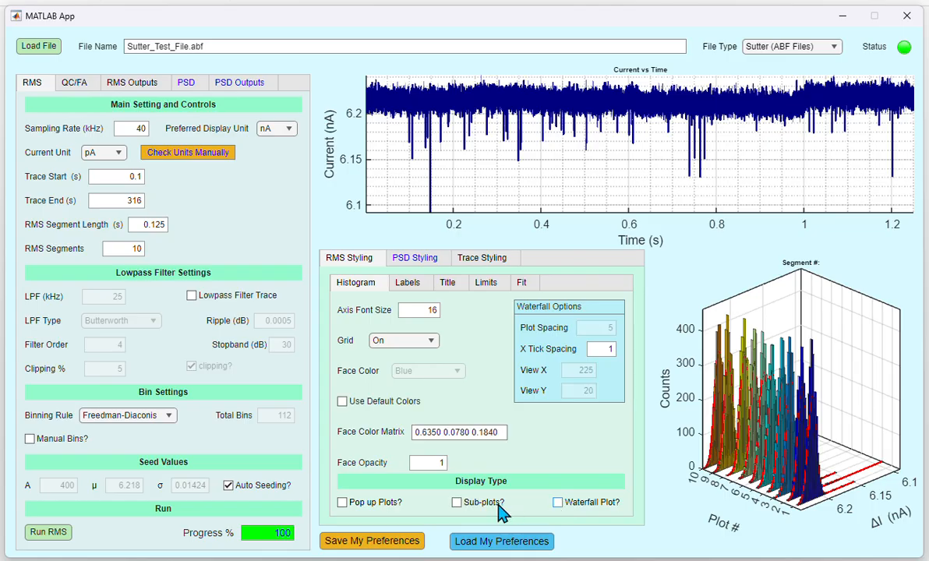
left_click(490, 503)
left_click(557, 503)
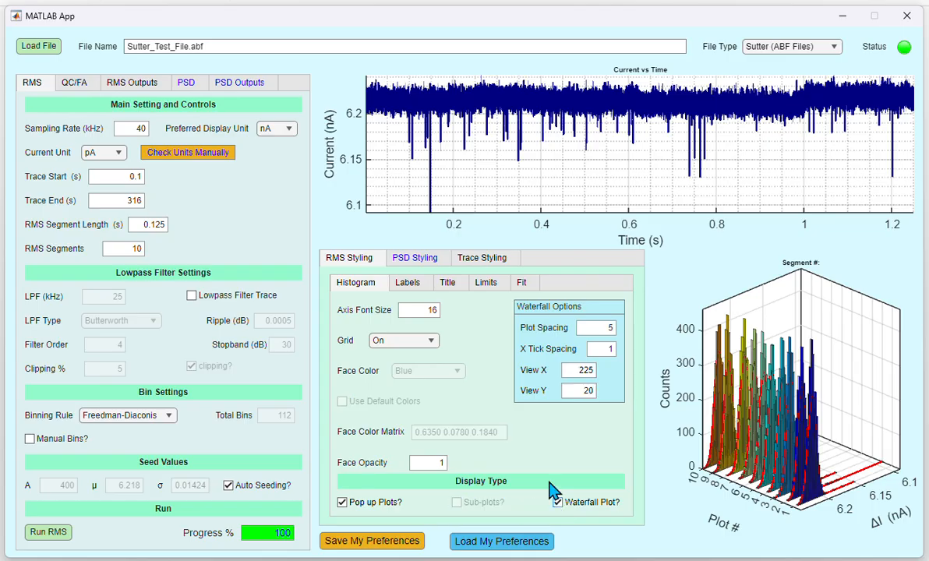
Look through the axis label and plot title options, briefly switching the plot titles off and back on.
left_click(406, 284)
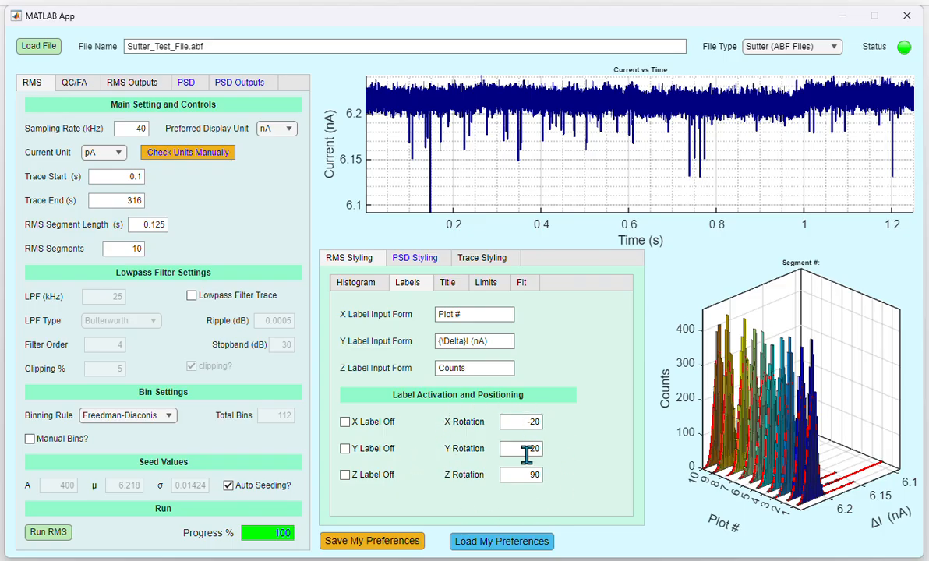
left_click(447, 282)
left_click(370, 307)
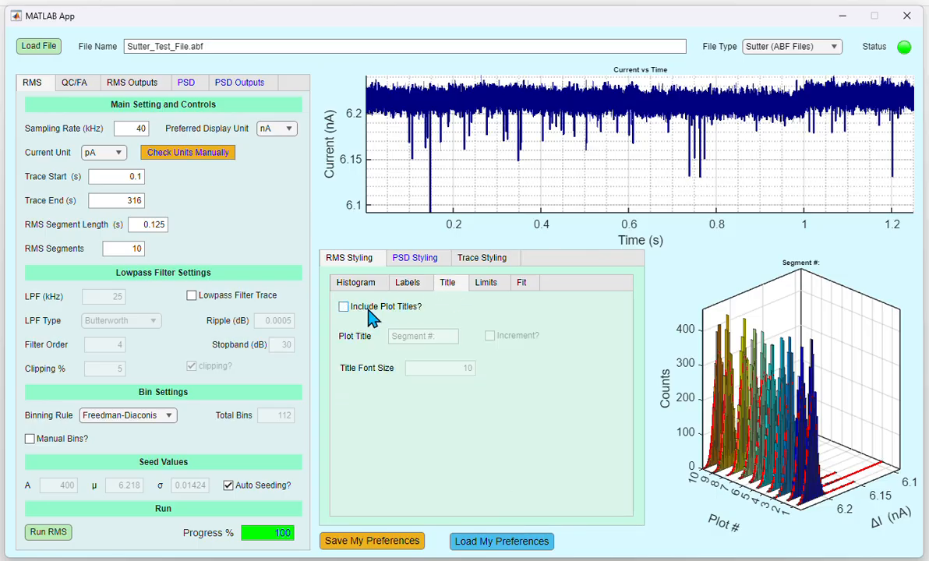
left_click(369, 309)
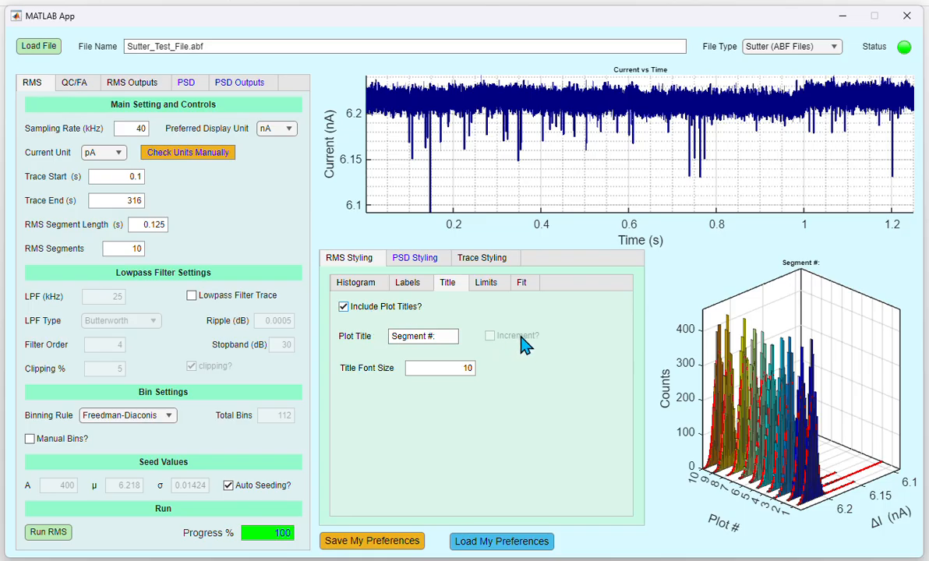
Briefly turn off the waterfall plot to check the title increment option, and restore the waterfall plot.
left_click(371, 286)
left_click(580, 503)
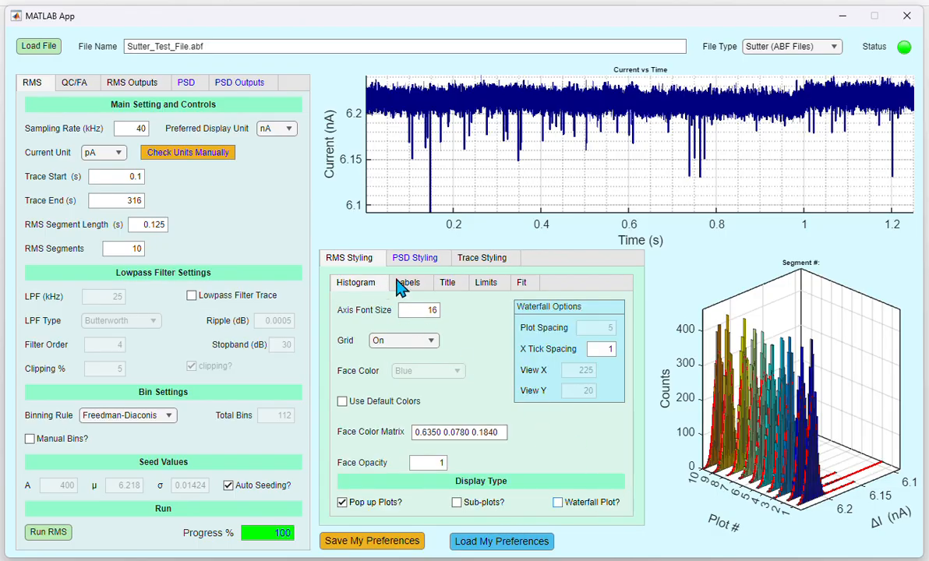
left_click(455, 289)
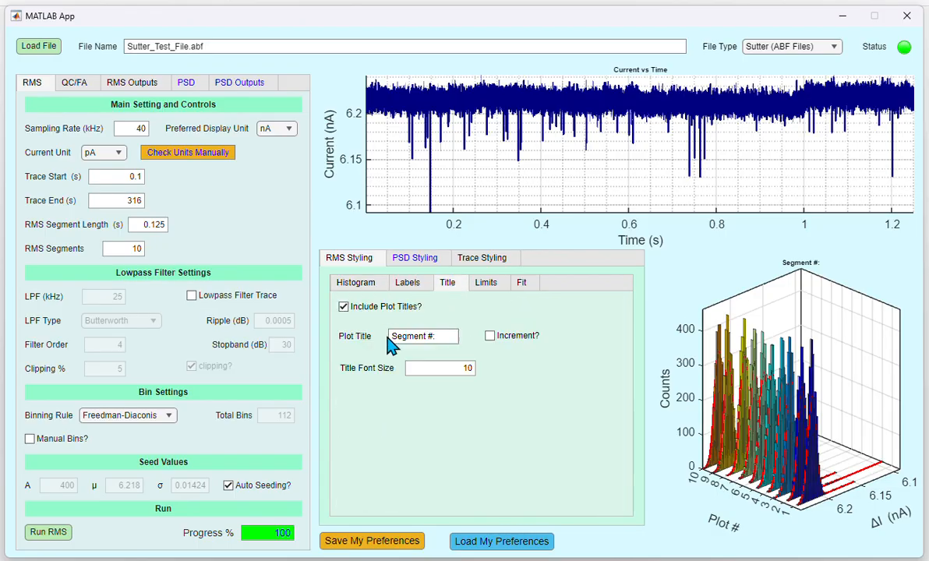
left_click(354, 282)
left_click(557, 501)
left_click(446, 283)
Briefly switch off the automatic plot limits to inspect the current minimum and maximum values, and restore automatic limits.
left_click(487, 285)
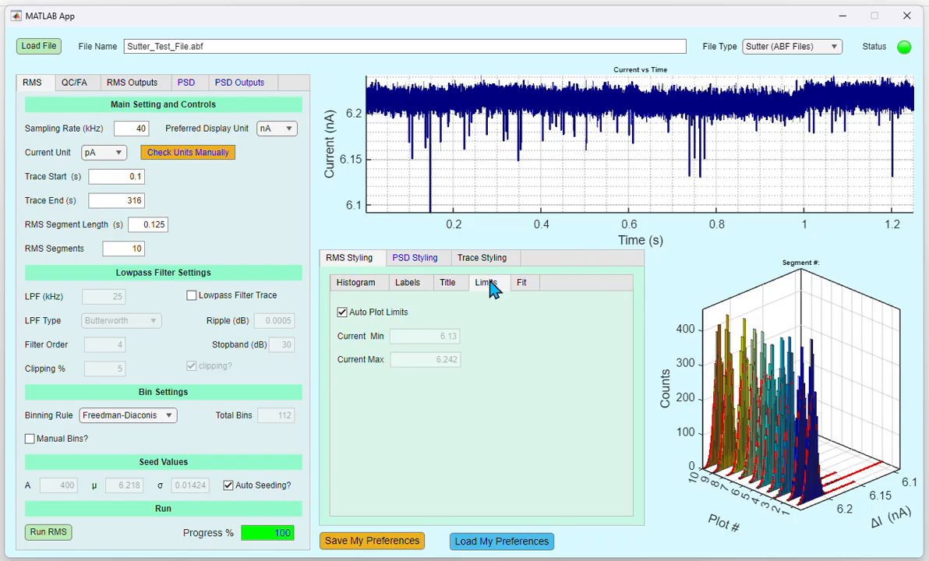
left_click(398, 314)
double_click(425, 335)
left_click(430, 360)
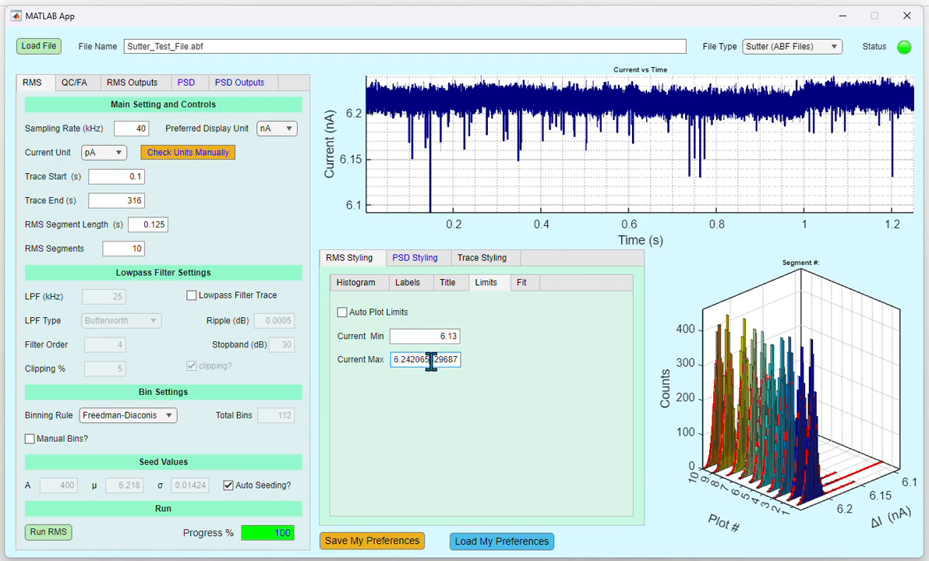
double_click(430, 362)
left_click(515, 361)
left_click(395, 310)
Review the fit line's plot color and color matrix options, briefly disabling its default colors before restoring them.
left_click(521, 283)
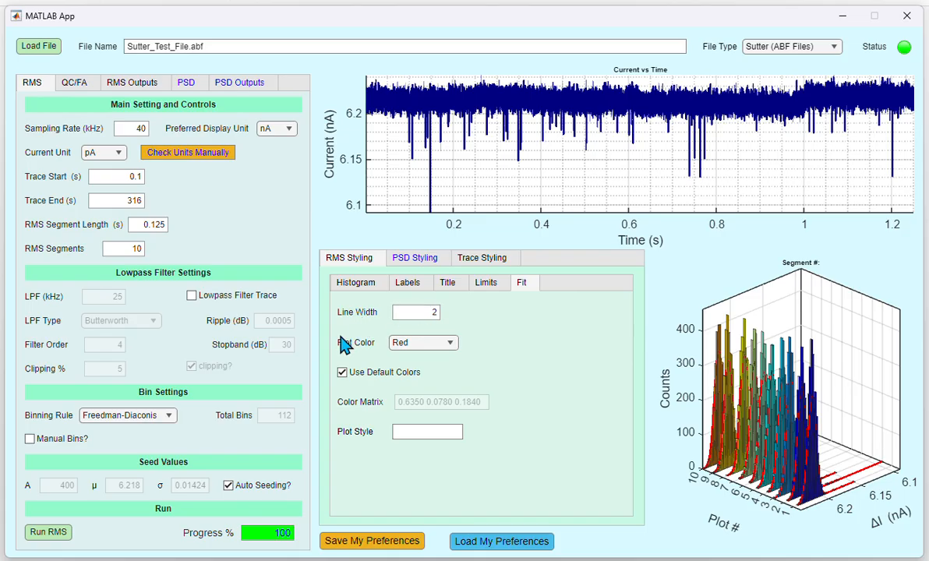
left_click(413, 344)
left_click(500, 348)
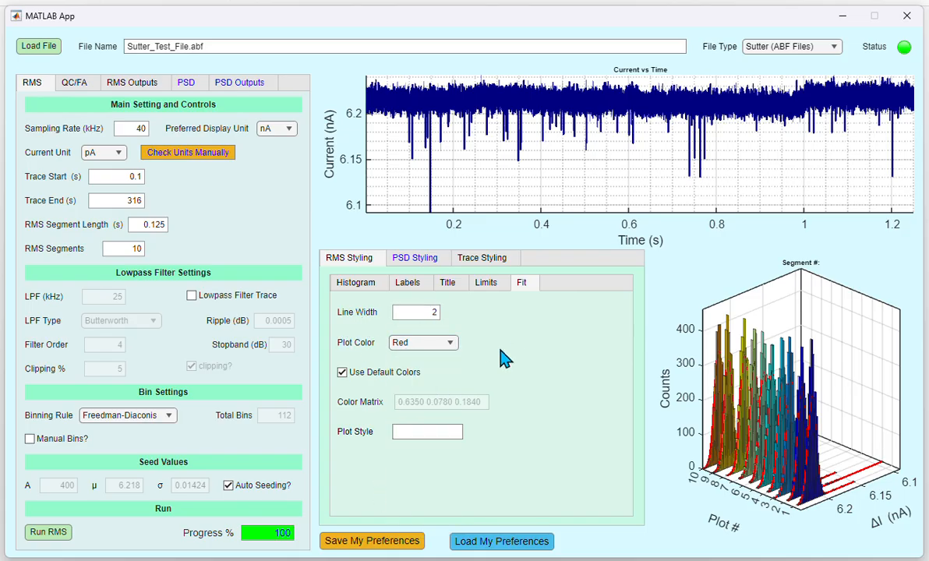
left_click(405, 374)
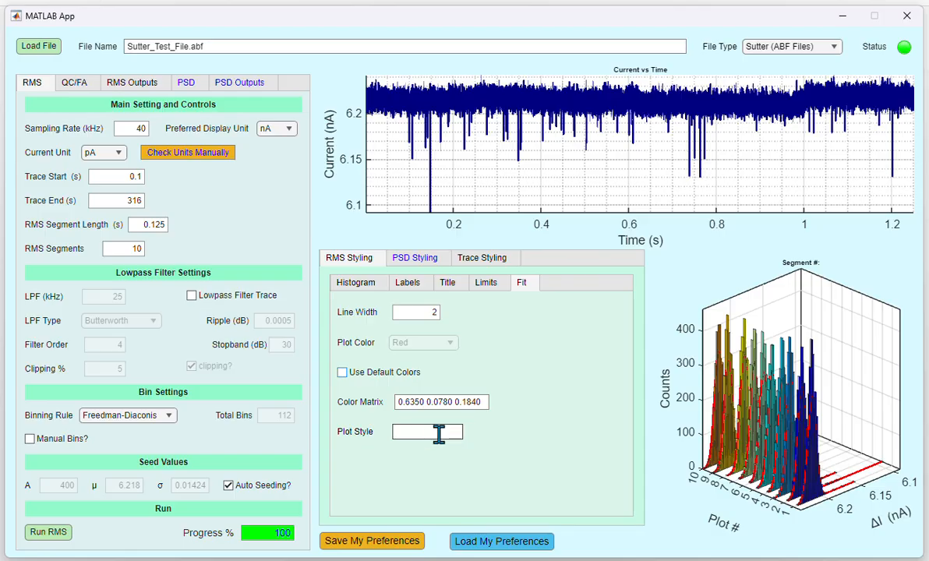
left_click(403, 381)
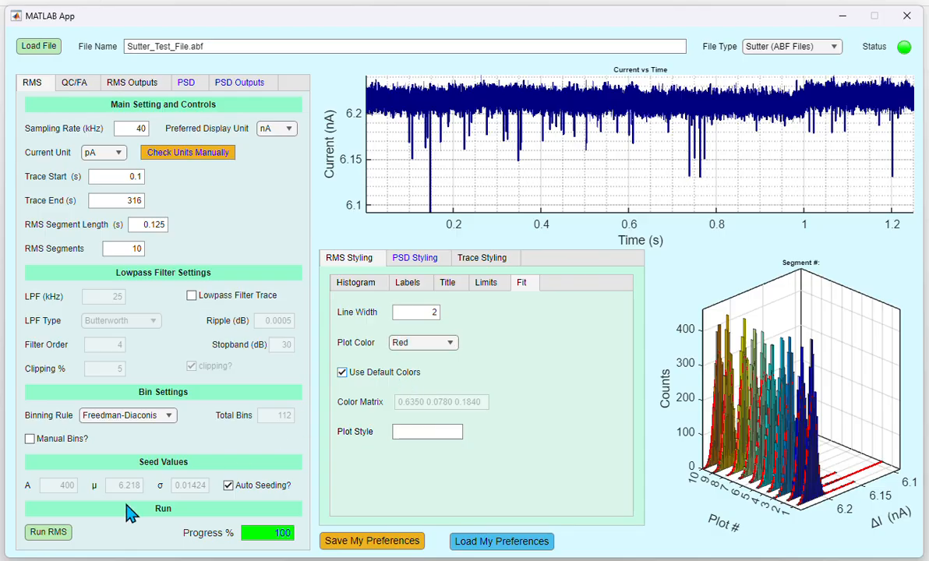
Review the RMS outputs for each segment, the fit and raw statistics, and the baseline current.
left_click(114, 83)
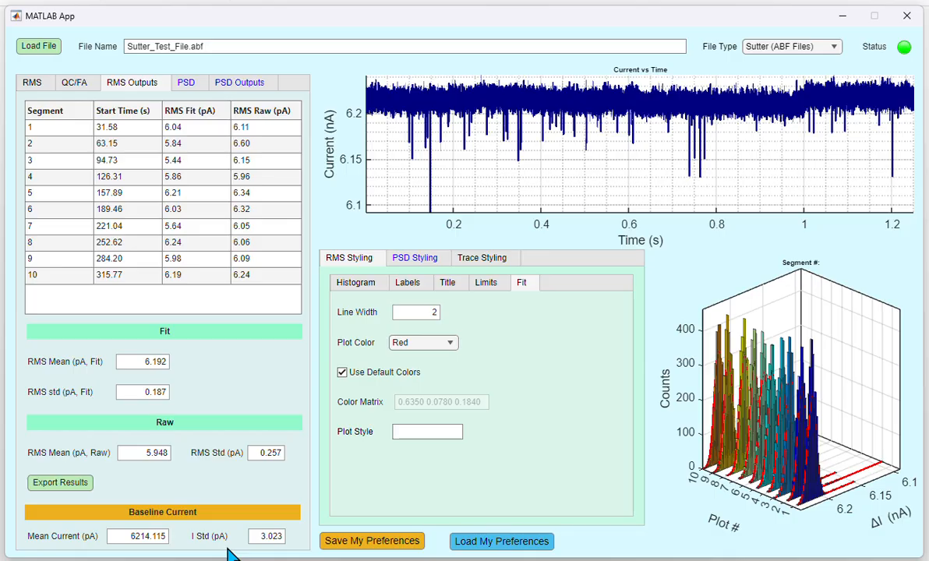
Enable PSD fitting in the PSD settings, set 10 PSD segments, and keep pwelch as the PSD type.
left_click(187, 83)
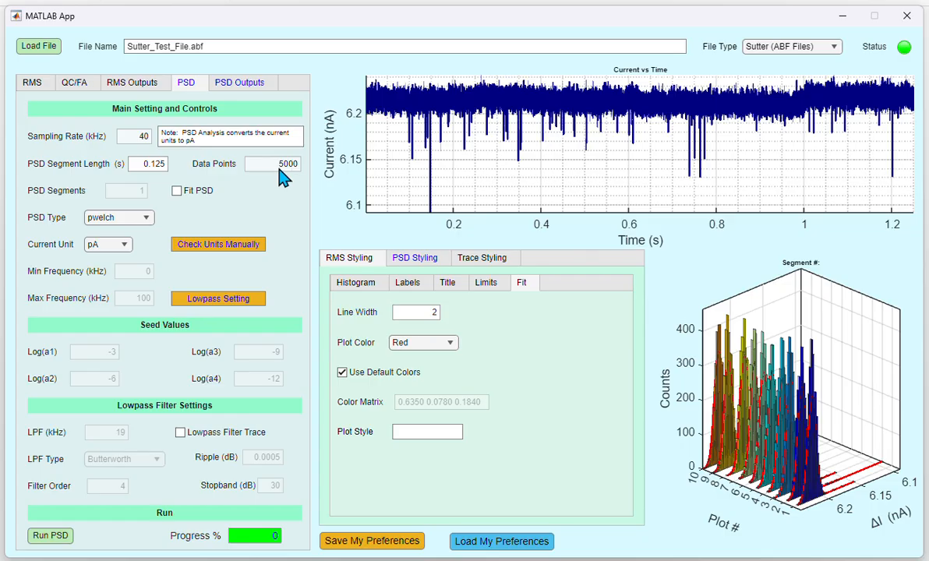
left_click(178, 191)
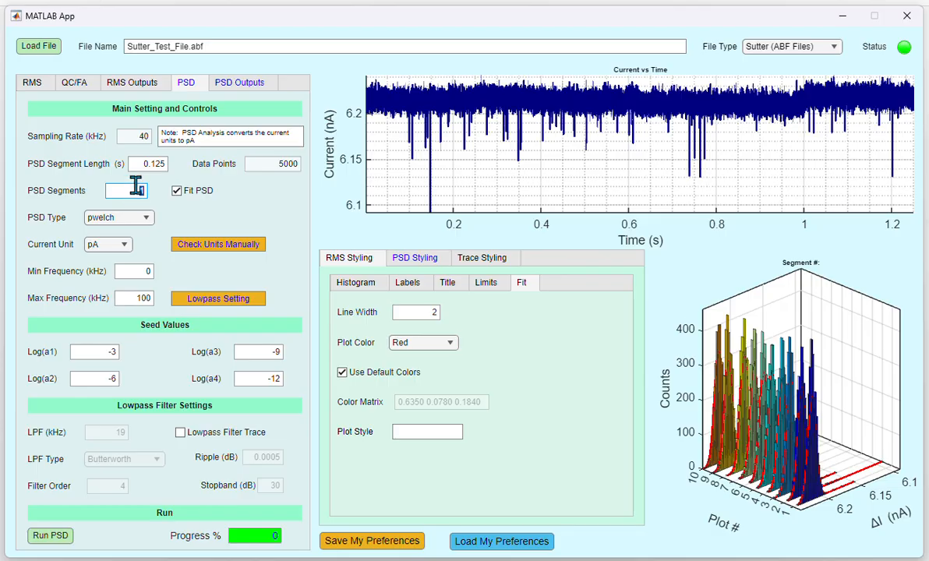
type("10")
left_click(130, 222)
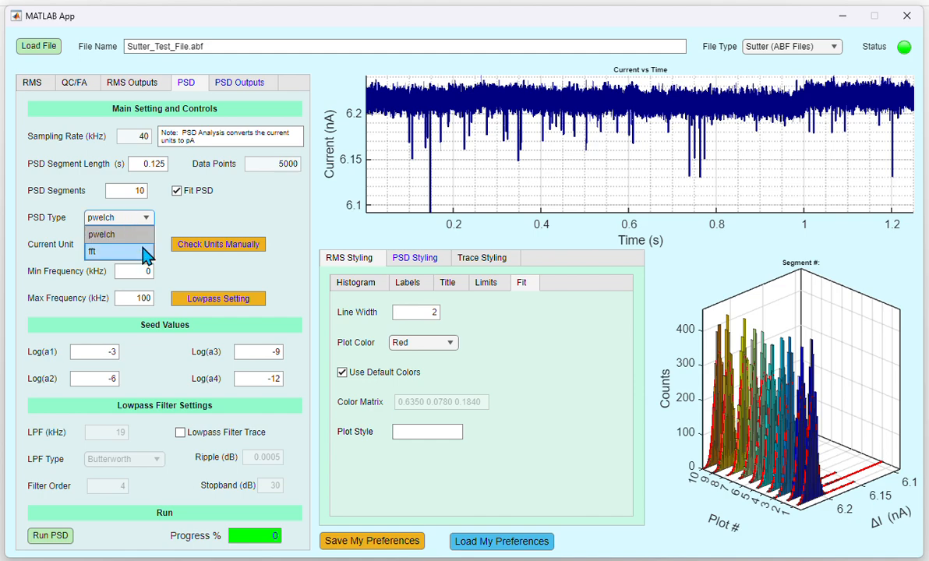
left_click(141, 237)
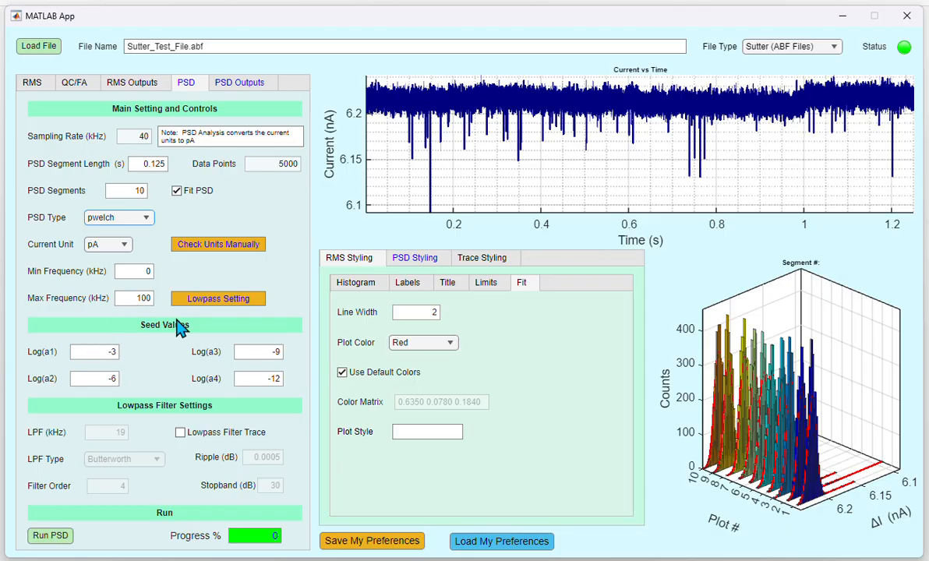
Re-enter -3 as the Log(a1) seed value, and briefly switch the PSD lowpass filter on and off.
left_click(112, 352)
key("BackSpace")
key("BackSpace")
type("-3")
left_click(234, 438)
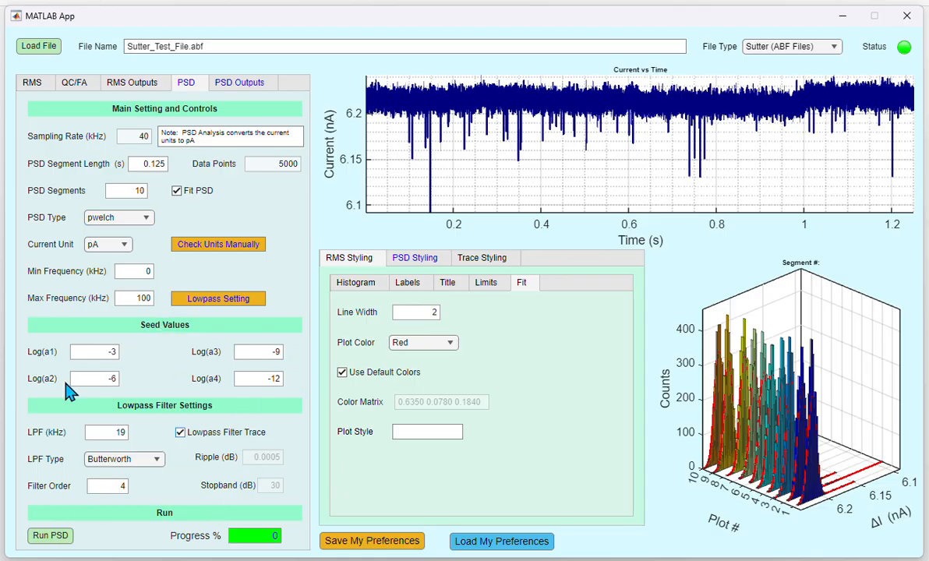
left_click(201, 439)
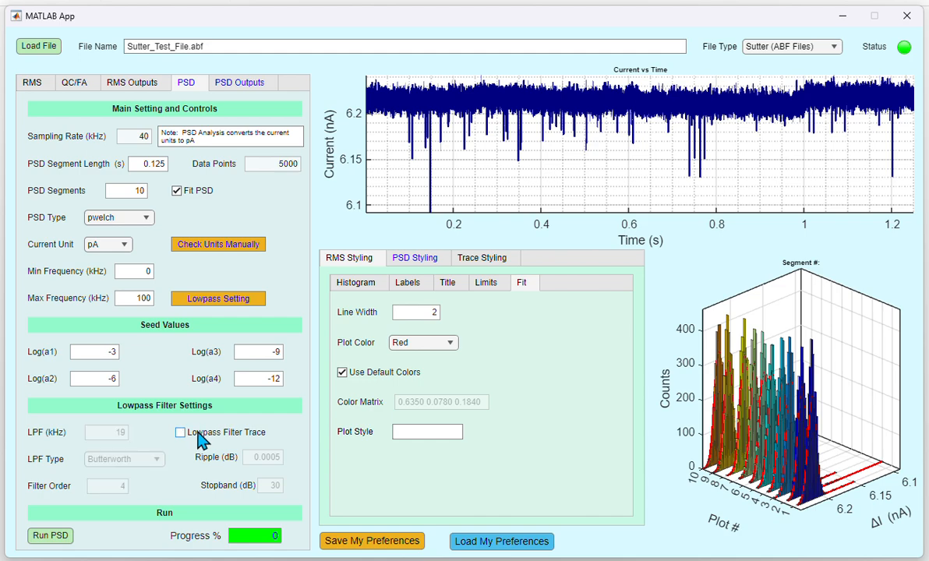
Run the PSD analysis, set the maximum frequency to 10 kHz, and run it again.
left_click(58, 536)
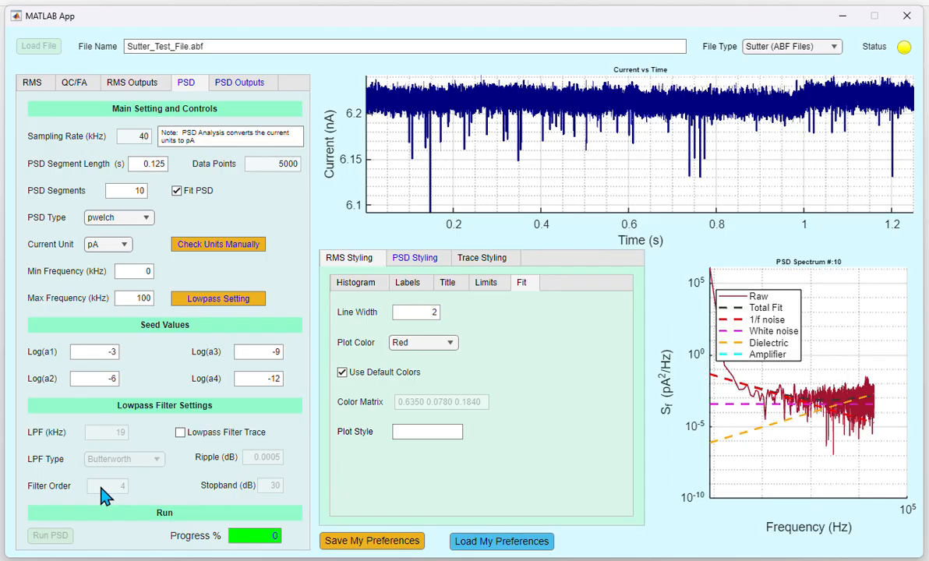
double_click(123, 298)
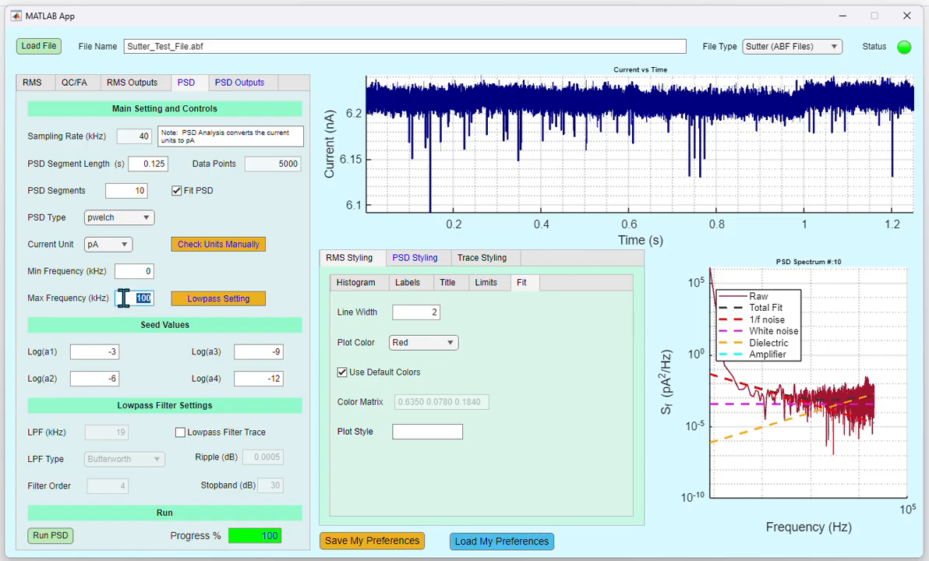
type("10")
left_click(47, 535)
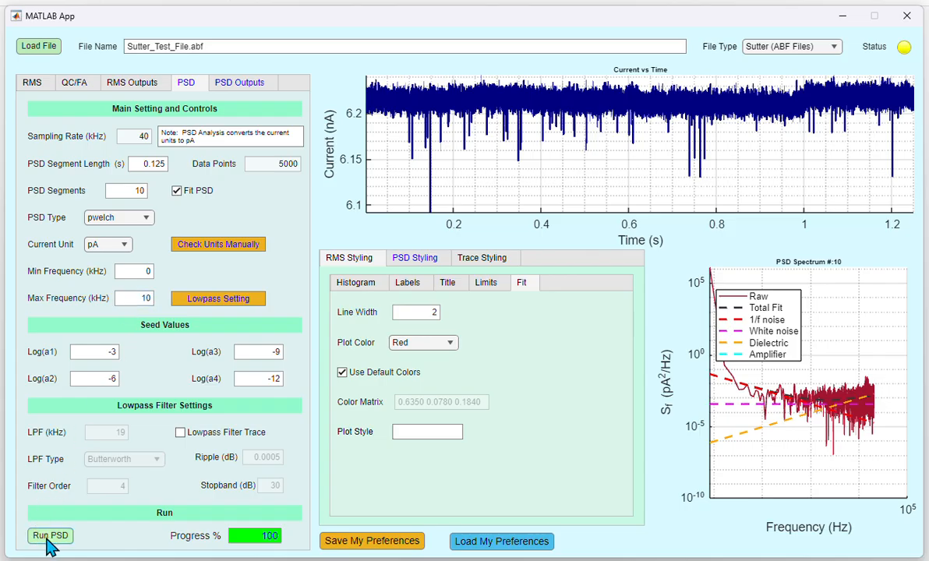
Look through the main, title, fitting and limits options of the PSD styling.
left_click(416, 260)
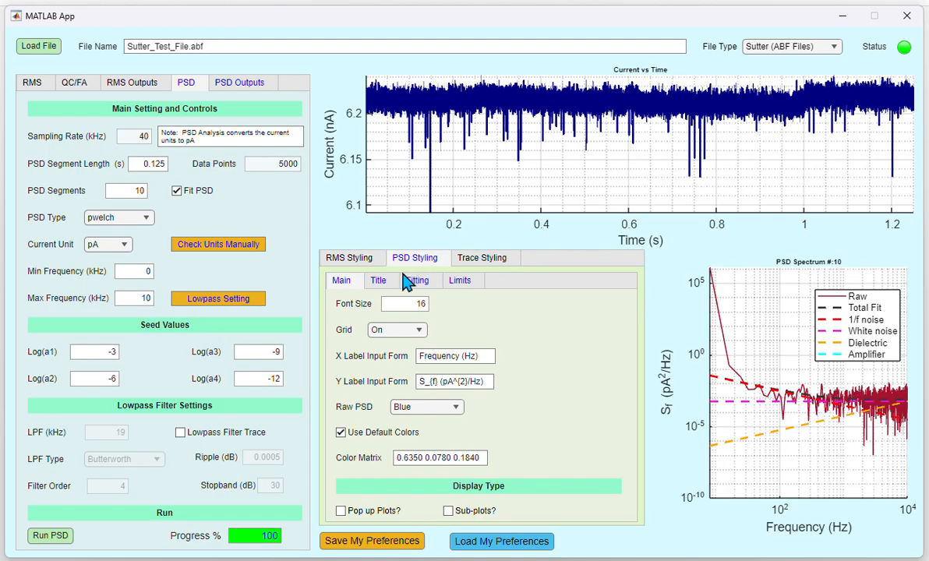
left_click(378, 287)
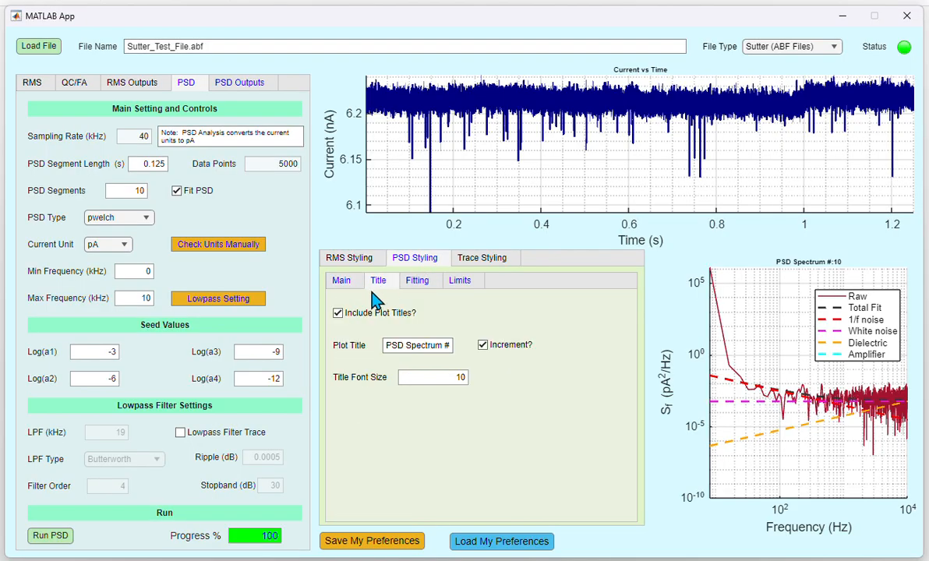
left_click(415, 280)
left_click(458, 282)
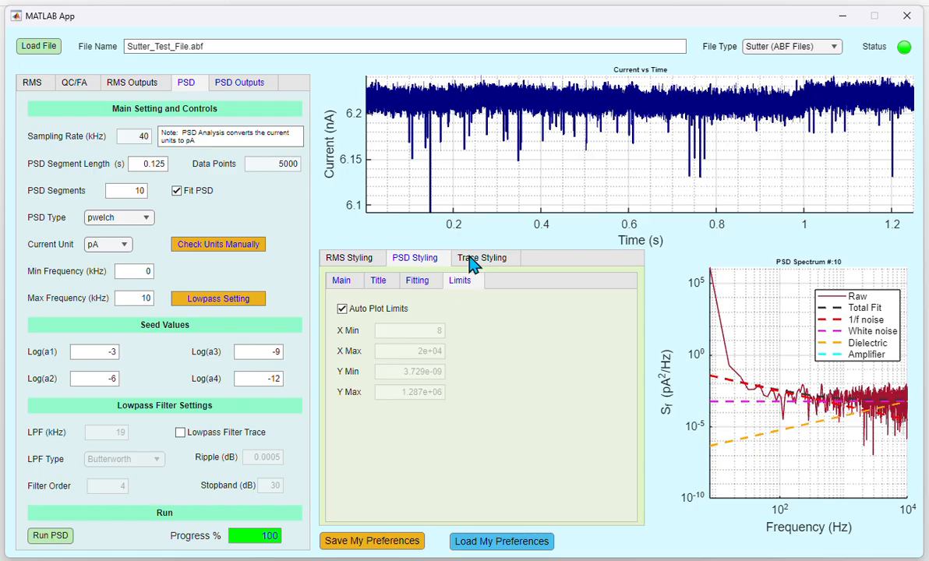
Review the trace styling options, briefly switching the trace's automatic plot limits off and back on.
left_click(473, 261)
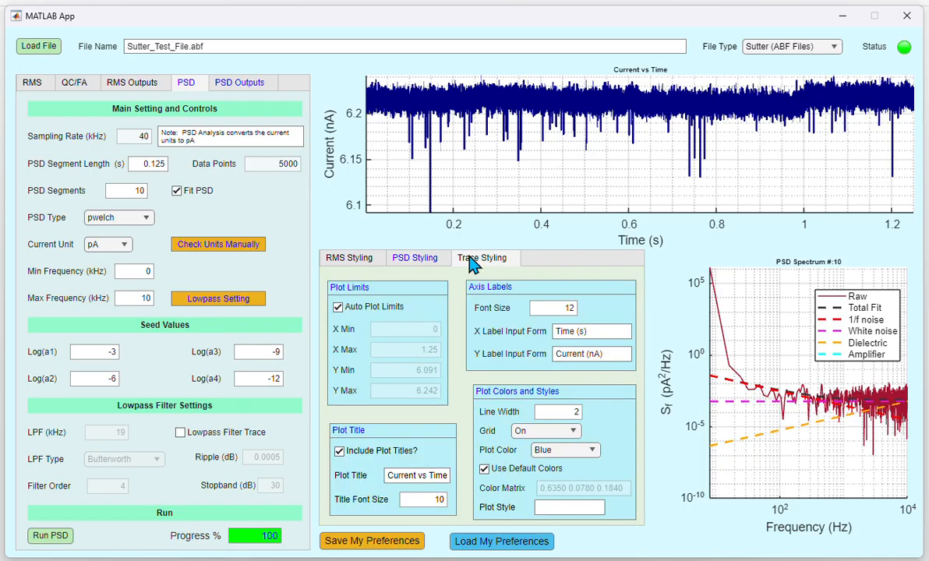
left_click(358, 310)
left_click(358, 310)
Review the fitted PSD coefficients for each segment in the PSD outputs table.
left_click(241, 84)
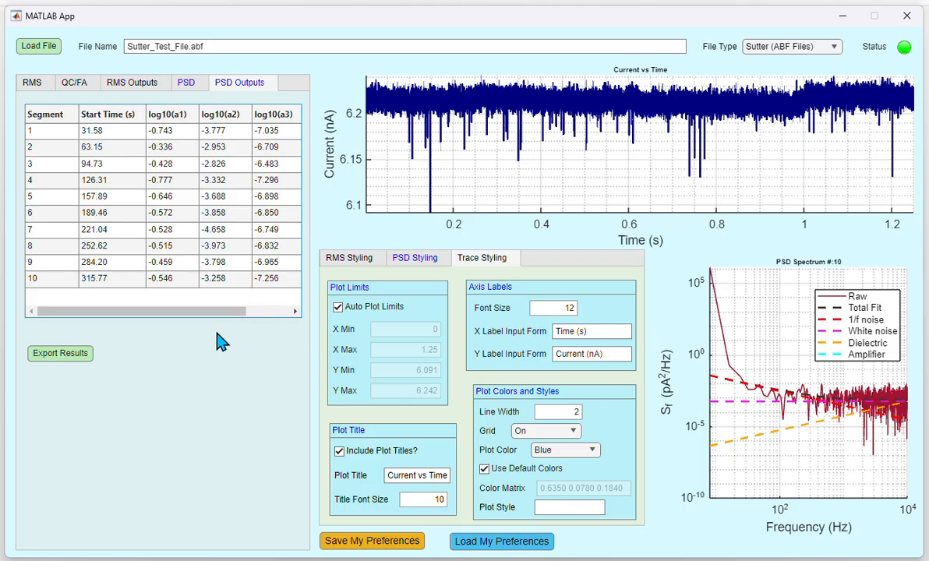
left_click_drag(202, 311, 132, 310)
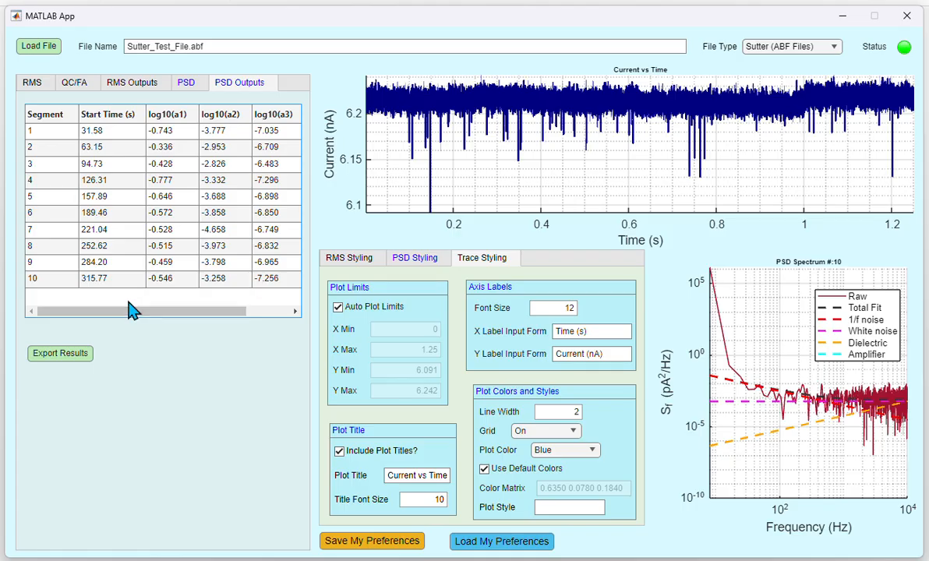